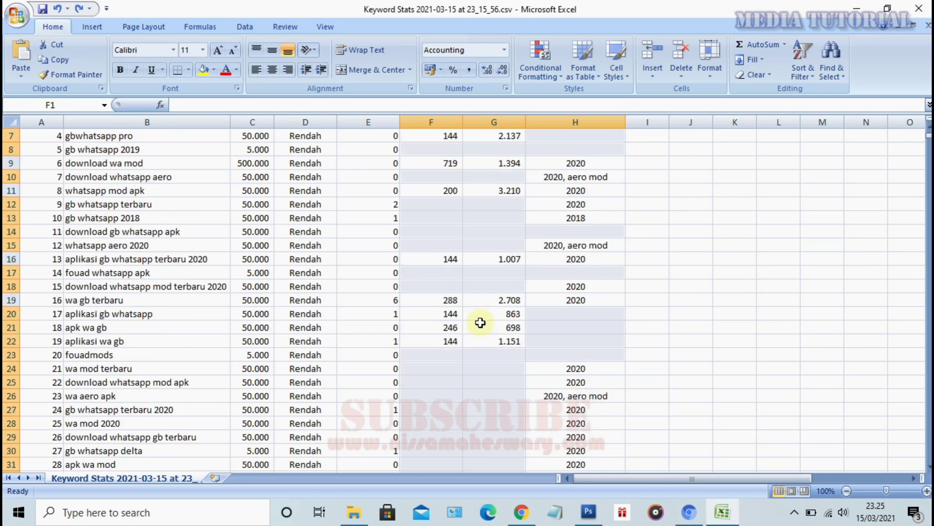
{"action": "scroll", "coordinate": [465, 365], "scroll_direction": "down", "scroll_amount": 1}
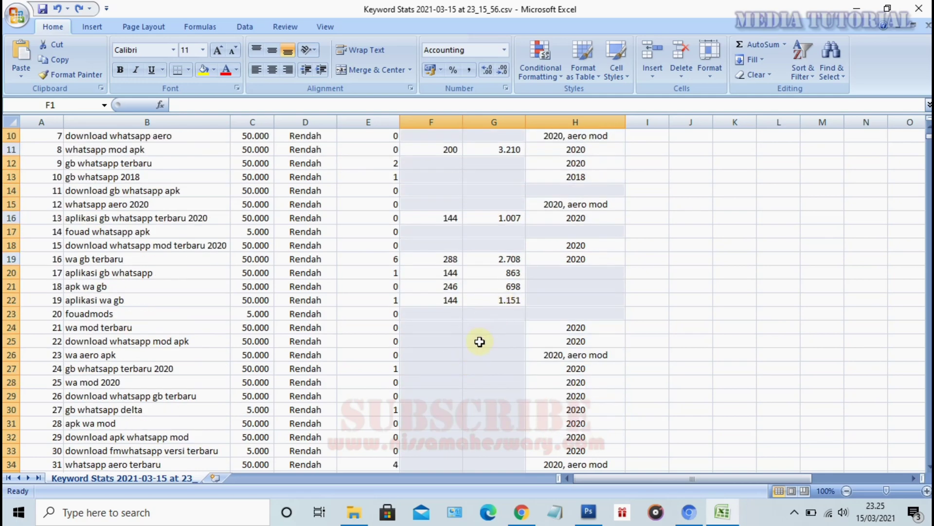
Step: Scroll through the formatted keyword sheet, then return to the raw Keyword Stats CSV
{"action": "scroll", "coordinate": [483, 305], "scroll_direction": "up", "scroll_amount": 1}
{"action": "scroll", "coordinate": [489, 326], "scroll_direction": "up", "scroll_amount": 1}
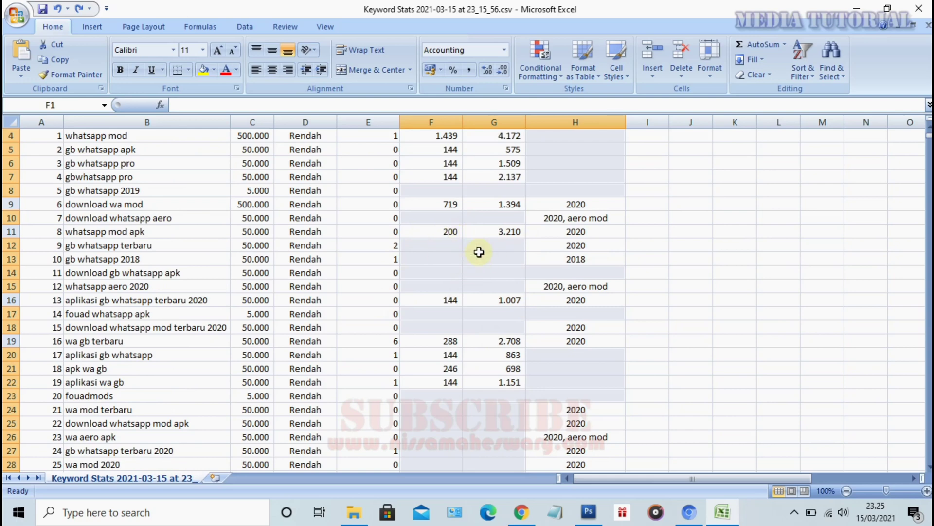
{"action": "scroll", "coordinate": [502, 292], "scroll_direction": "down", "scroll_amount": 3}
{"action": "scroll", "coordinate": [492, 336], "scroll_direction": "down", "scroll_amount": 4}
{"action": "scroll", "coordinate": [473, 341], "scroll_direction": "down", "scroll_amount": 2}
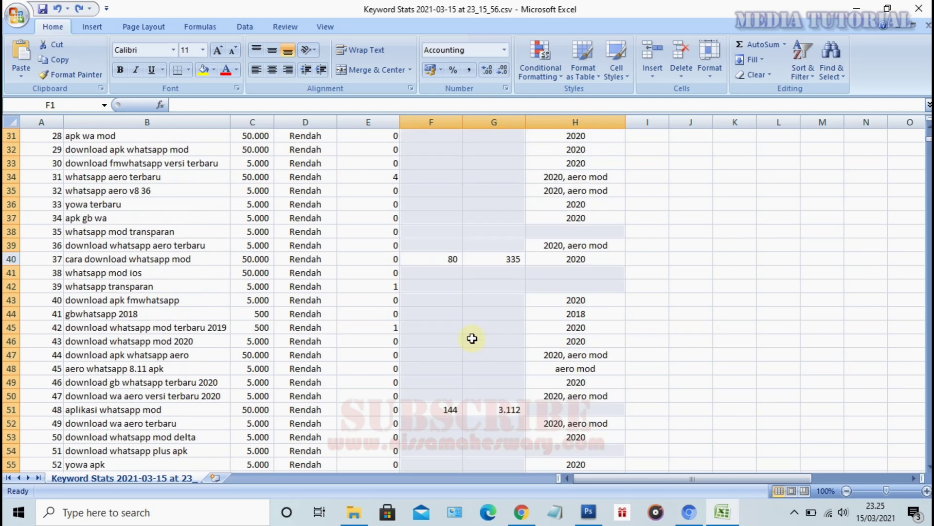
{"action": "scroll", "coordinate": [516, 366], "scroll_direction": "down", "scroll_amount": 3}
{"action": "scroll", "coordinate": [472, 373], "scroll_direction": "down", "scroll_amount": 2}
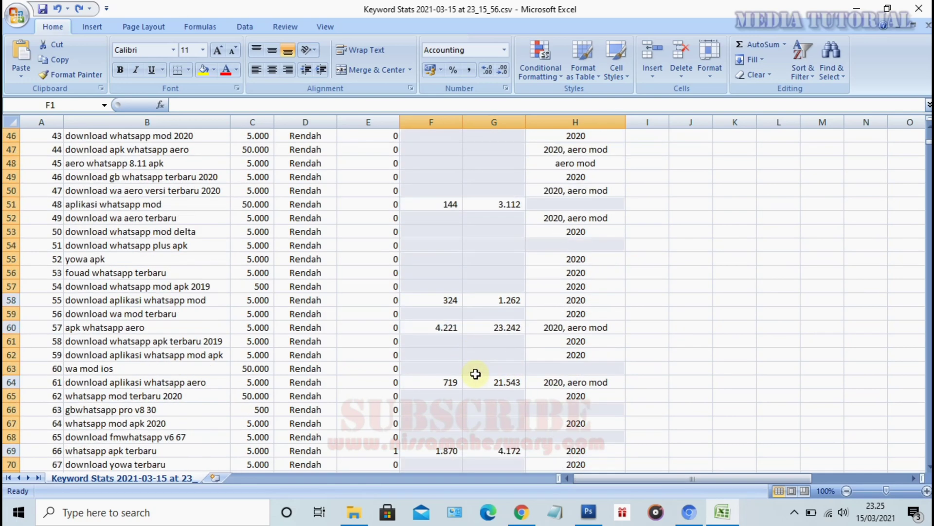
{"action": "scroll", "coordinate": [497, 373], "scroll_direction": "down", "scroll_amount": 2}
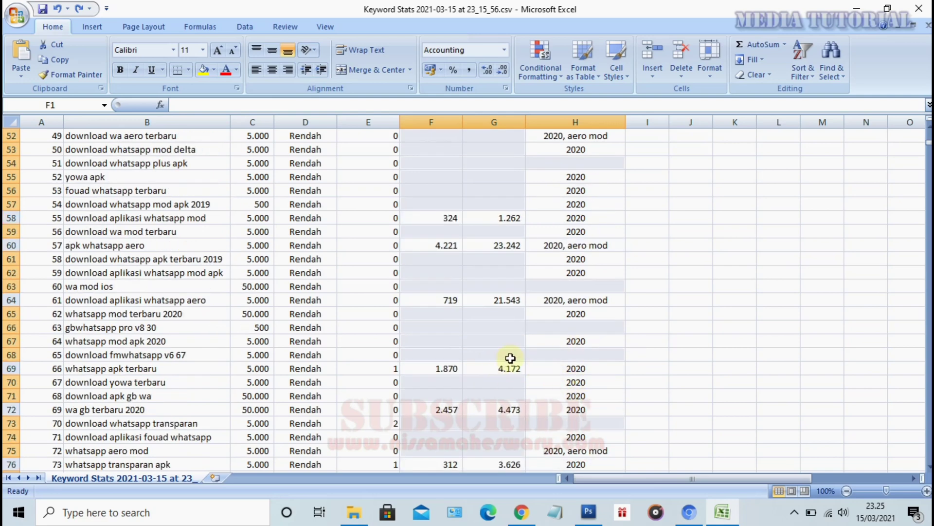
{"action": "scroll", "coordinate": [450, 344], "scroll_direction": "down", "scroll_amount": 2}
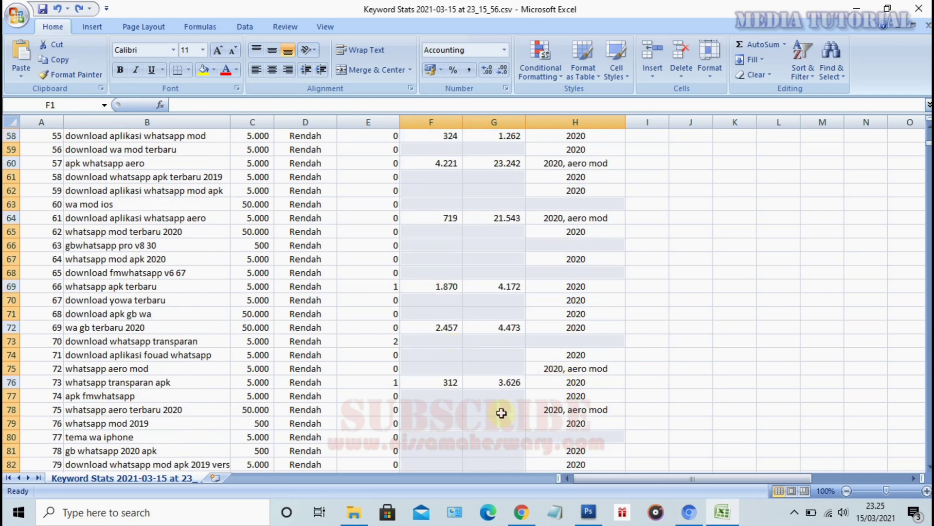
{"action": "scroll", "coordinate": [502, 413], "scroll_direction": "down", "scroll_amount": 3}
{"action": "scroll", "coordinate": [477, 402], "scroll_direction": "down", "scroll_amount": 1}
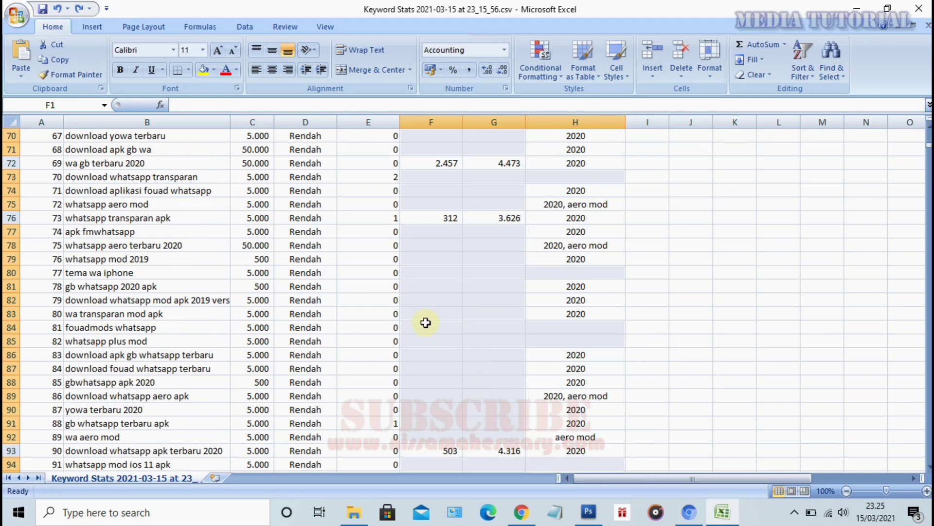
{"action": "scroll", "coordinate": [426, 322], "scroll_direction": "down", "scroll_amount": 3}
{"action": "right_click", "coordinate": [454, 212]}
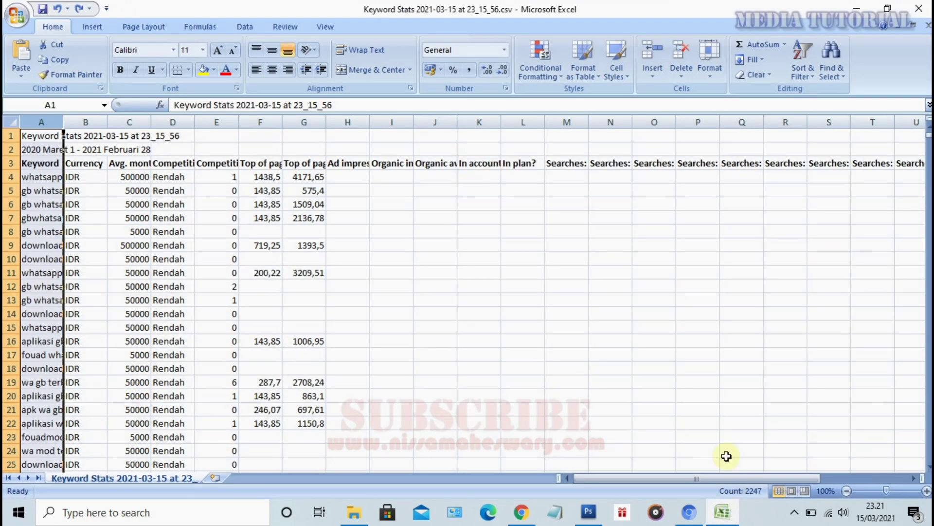
{"action": "left_click", "coordinate": [533, 315]}
{"action": "mouse_move", "coordinate": [608, 479]}
{"action": "left_mouse_down"}
{"action": "mouse_move", "coordinate": [662, 474]}
{"action": "mouse_move", "coordinate": [563, 475]}
{"action": "left_mouse_up"}
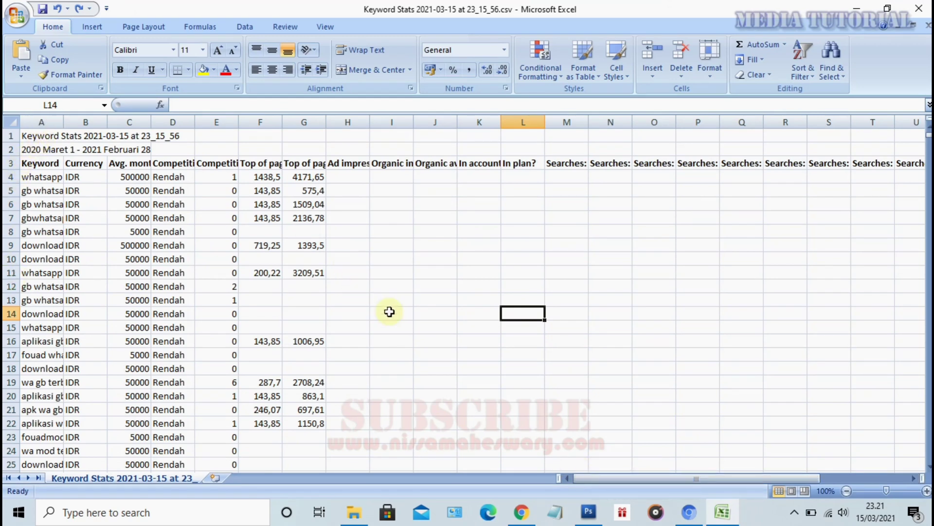
{"action": "left_click", "coordinate": [270, 291]}
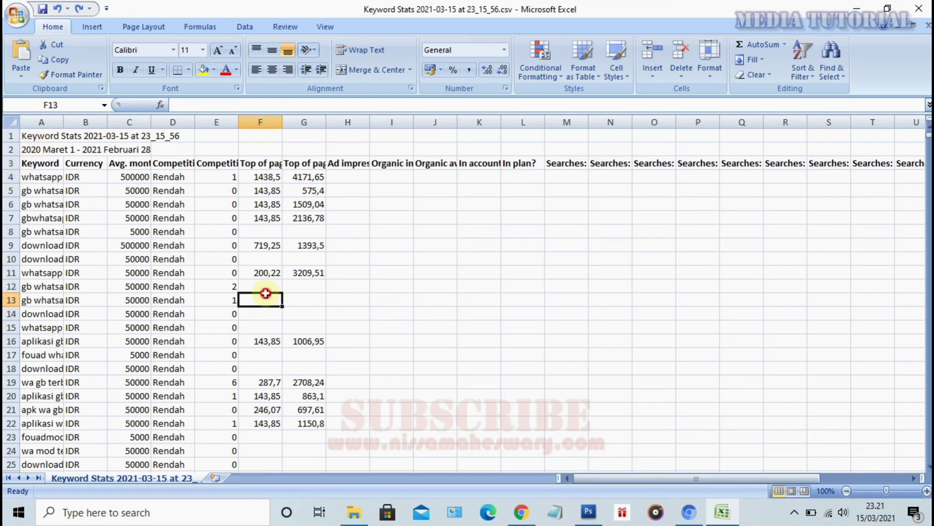
{"action": "left_click", "coordinate": [307, 292]}
{"action": "left_click", "coordinate": [273, 292]}
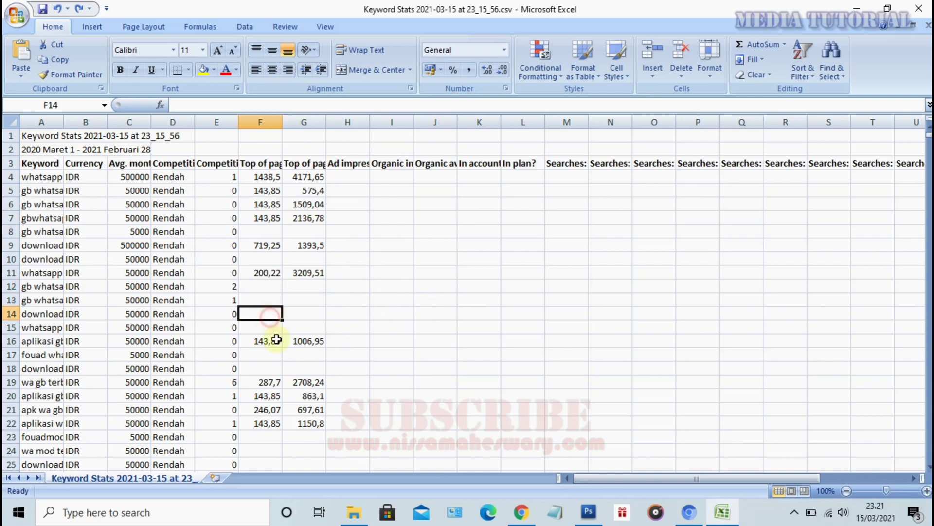
{"action": "left_click", "coordinate": [265, 367]}
{"action": "left_click", "coordinate": [306, 368]}
{"action": "left_click", "coordinate": [268, 368]}
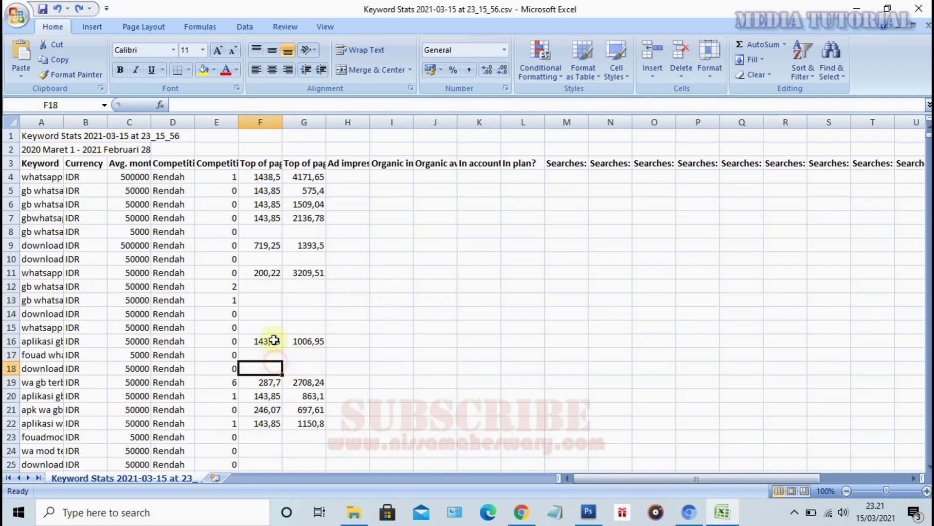
{"action": "left_click", "coordinate": [270, 327]}
{"action": "left_click", "coordinate": [271, 299]}
{"action": "left_click", "coordinate": [306, 288]}
{"action": "left_click", "coordinate": [306, 233]}
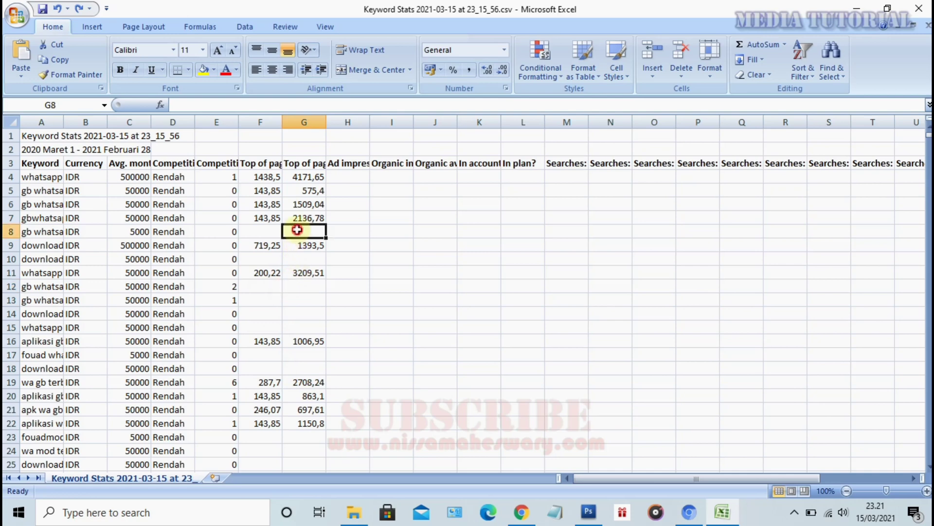
{"action": "left_click", "coordinate": [266, 229]}
{"action": "left_click", "coordinate": [268, 258]}
{"action": "scroll", "coordinate": [292, 353], "scroll_direction": "down", "scroll_amount": 4}
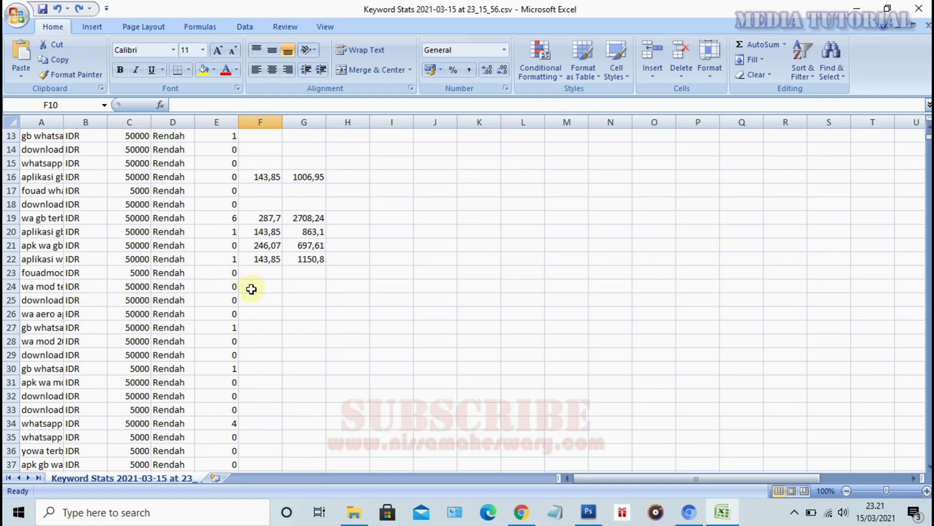
{"action": "scroll", "coordinate": [251, 288], "scroll_direction": "up", "scroll_amount": 4}
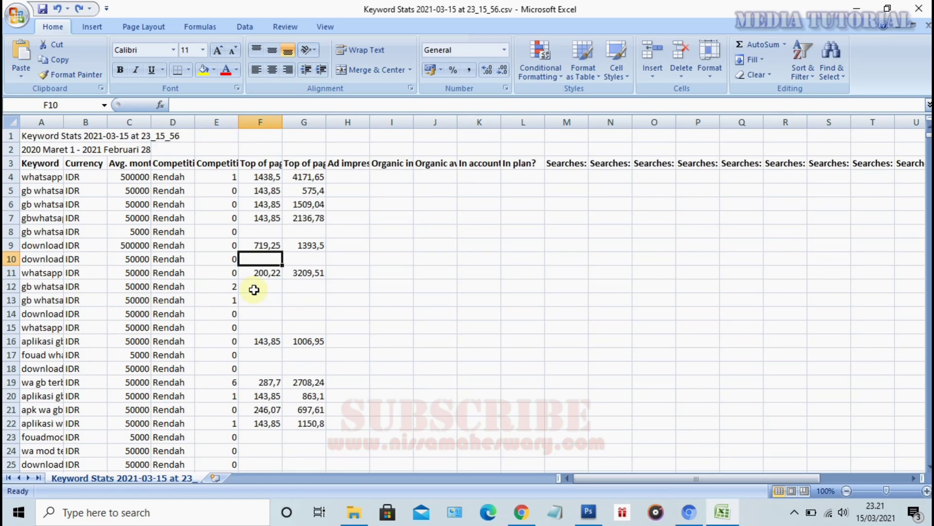
{"action": "left_click", "coordinate": [11, 217]}
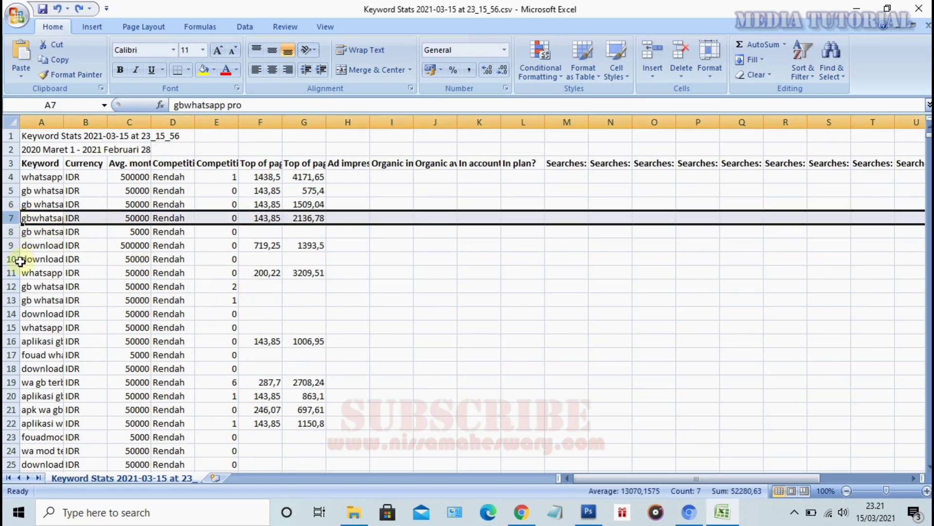
{"action": "left_click_drag", "start_coordinate": [13, 265], "coordinate": [12, 266]}
{"action": "left_click", "coordinate": [56, 258]}
{"action": "left_click", "coordinate": [82, 259]}
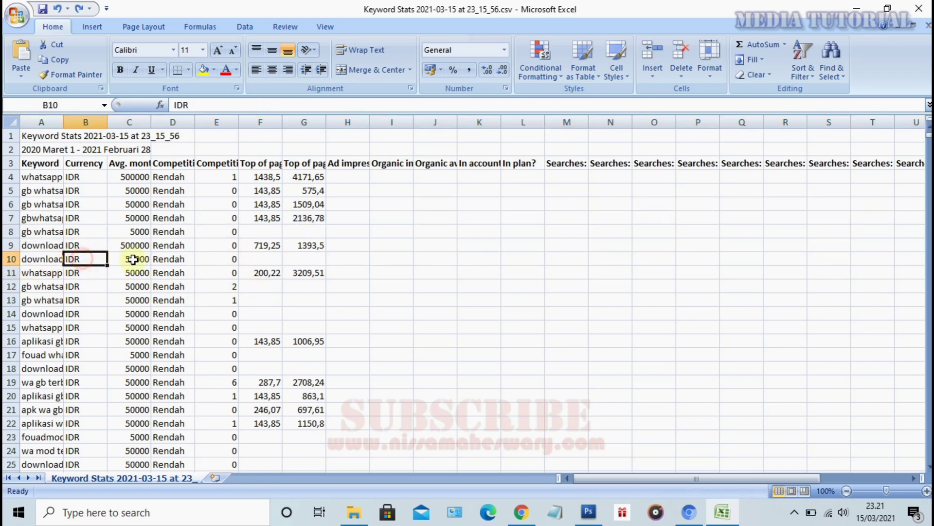
{"action": "left_click", "coordinate": [133, 259]}
{"action": "left_click", "coordinate": [173, 259]}
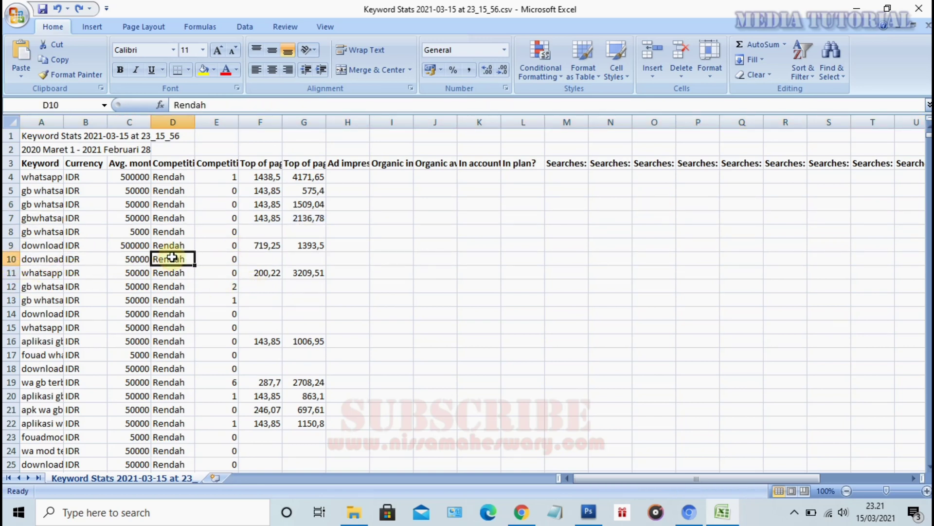
{"action": "left_click", "coordinate": [257, 261]}
{"action": "left_click", "coordinate": [309, 259]}
{"action": "left_click", "coordinate": [266, 232]}
{"action": "left_click", "coordinate": [295, 235]}
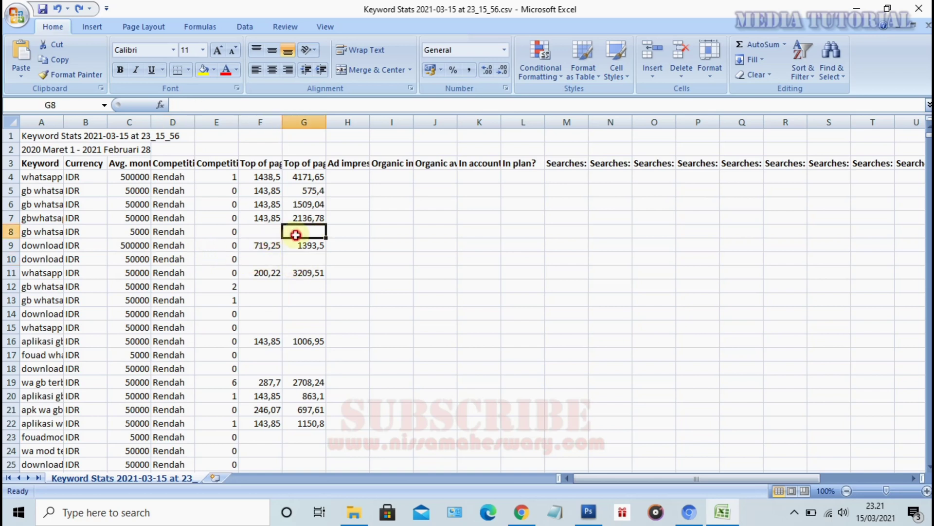
Step: Insert an empty first column and widen the Keyword column to show full keywords
{"action": "left_click", "coordinate": [36, 121]}
{"action": "right_click", "coordinate": [36, 123]}
{"action": "left_click", "coordinate": [69, 195]}
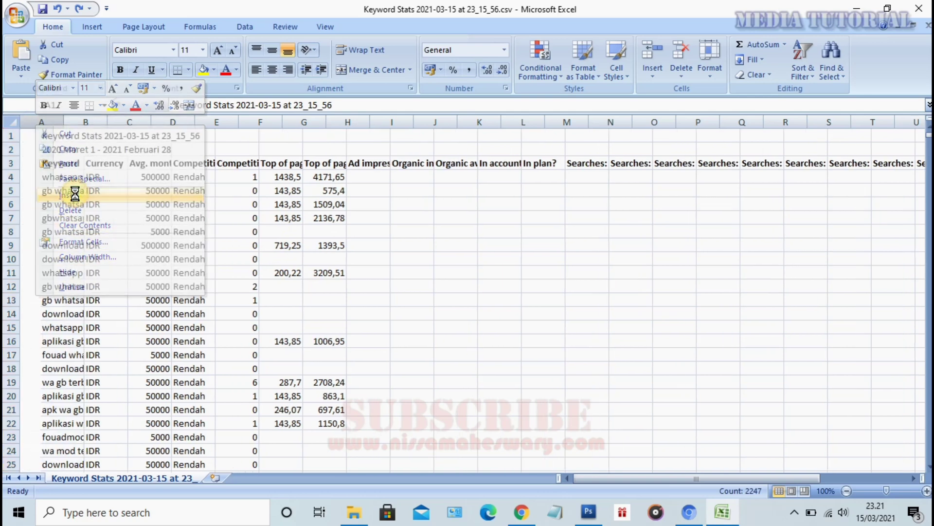
{"action": "left_click_drag", "start_coordinate": [106, 122], "coordinate": [227, 135]}
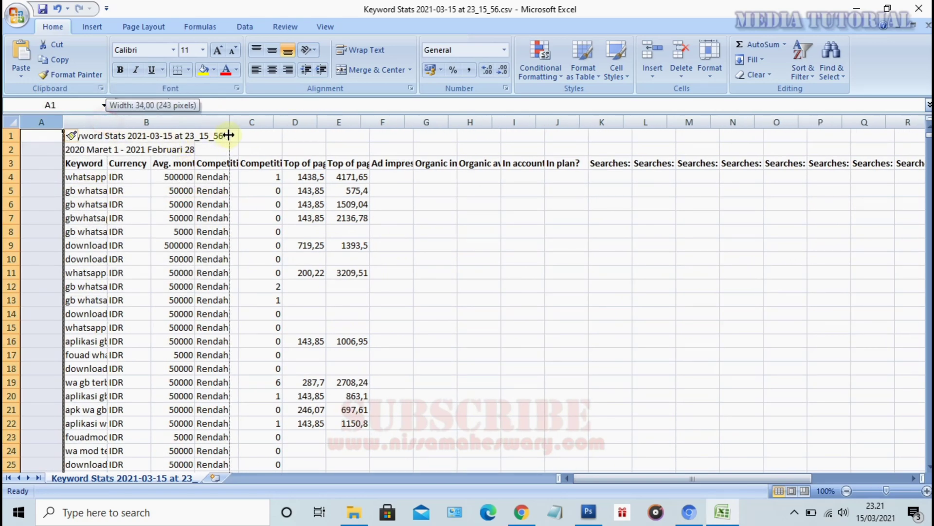
Step: Delete the Currency column from the keyword table
{"action": "left_click", "coordinate": [249, 132]}
{"action": "right_click", "coordinate": [248, 130]}
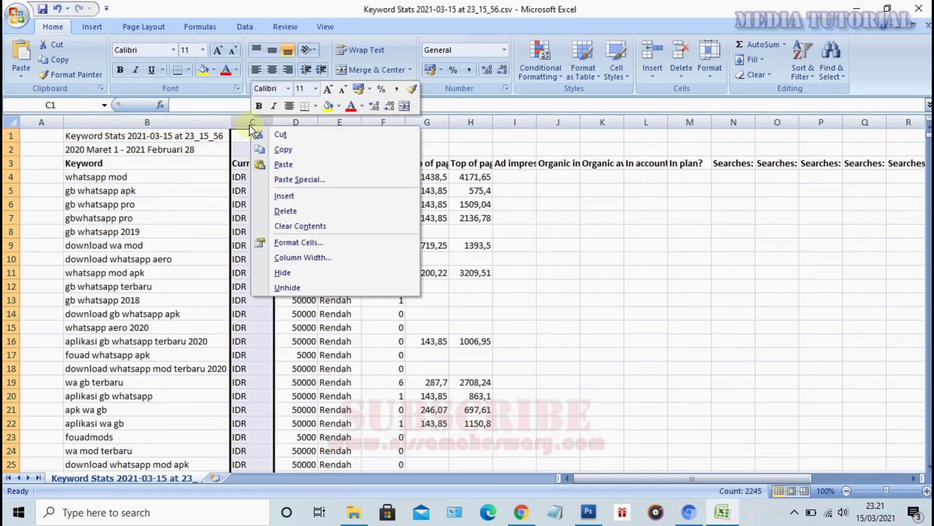
{"action": "left_click", "coordinate": [618, 235]}
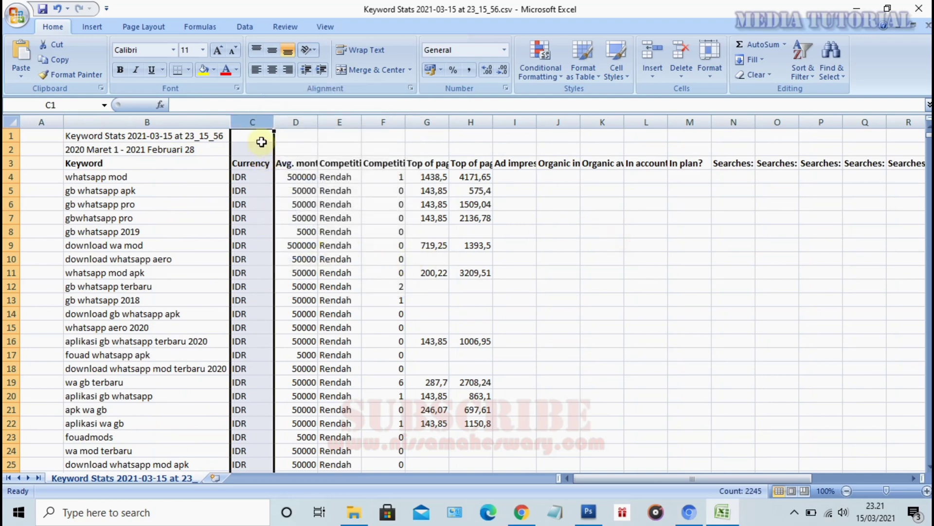
{"action": "left_click_drag", "start_coordinate": [274, 121], "coordinate": [299, 122]}
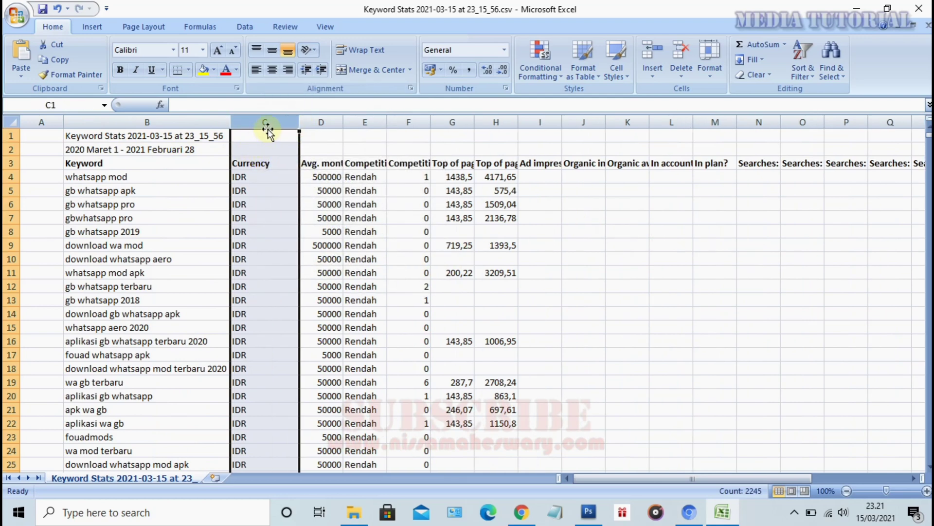
{"action": "right_click", "coordinate": [270, 122]}
{"action": "left_click", "coordinate": [303, 209]}
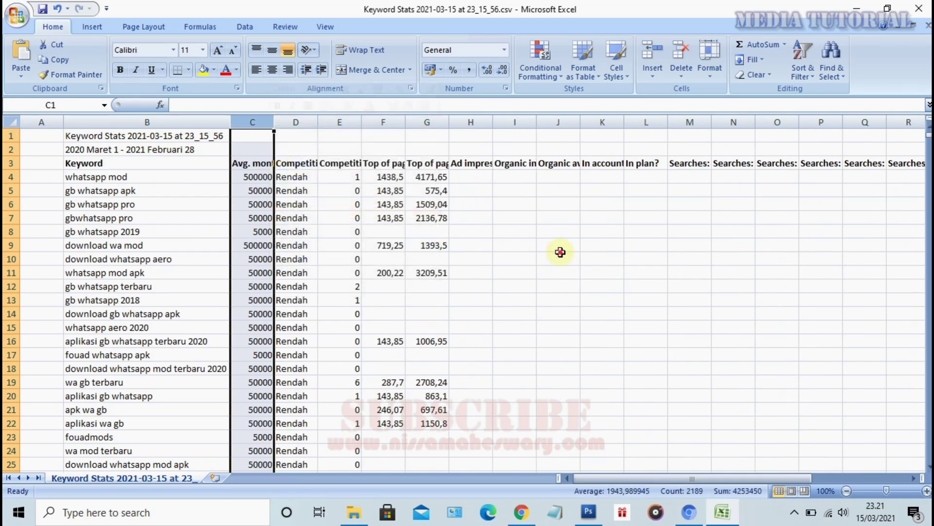
{"action": "left_click", "coordinate": [560, 253]}
Step: Add thousands separators to search volumes and both bid columns, then select empty columns from H
{"action": "left_click", "coordinate": [258, 121]}
{"action": "left_click", "coordinate": [470, 73]}
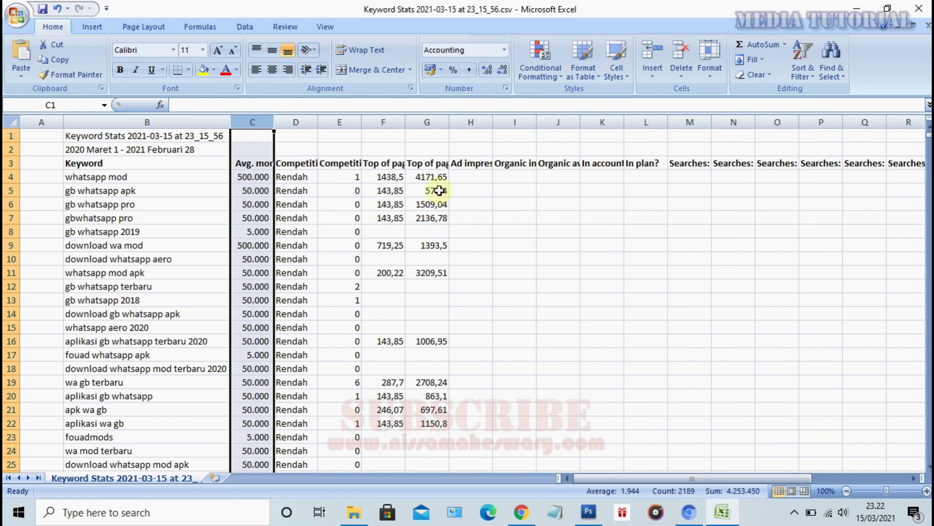
{"action": "left_click", "coordinate": [432, 122]}
{"action": "key", "text": "F4"}
{"action": "left_click", "coordinate": [383, 122]}
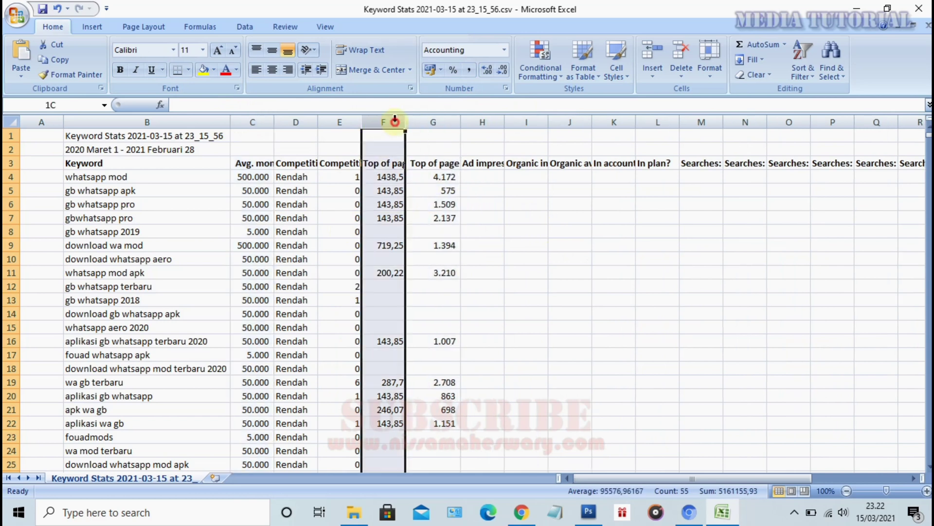
{"action": "left_click", "coordinate": [469, 71]}
{"action": "left_click", "coordinate": [533, 258]}
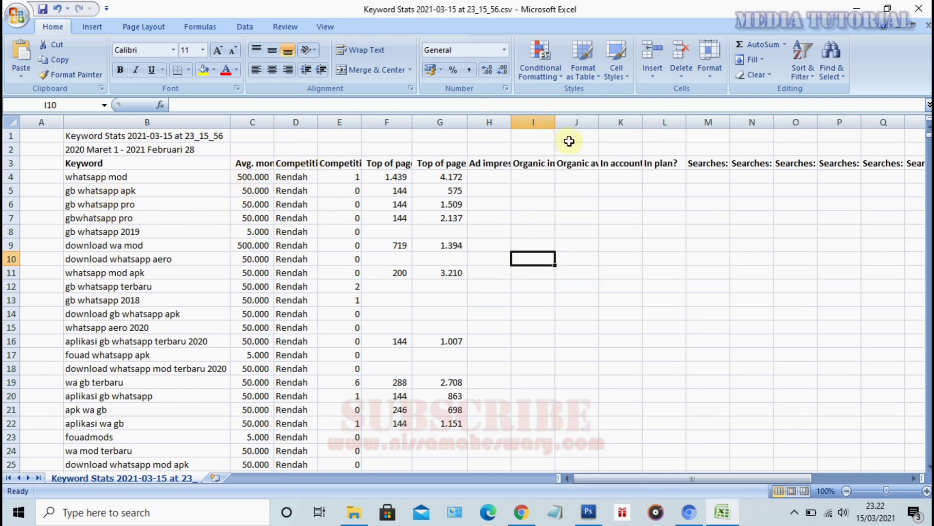
{"action": "mouse_move", "coordinate": [489, 121]}
{"action": "left_mouse_down"}
{"action": "mouse_move", "coordinate": [924, 120]}
{"action": "mouse_move", "coordinate": [760, 168]}
{"action": "left_mouse_up"}
Step: Delete the selected empty columns before Concept: Orang Lain
{"action": "right_click", "coordinate": [745, 123]}
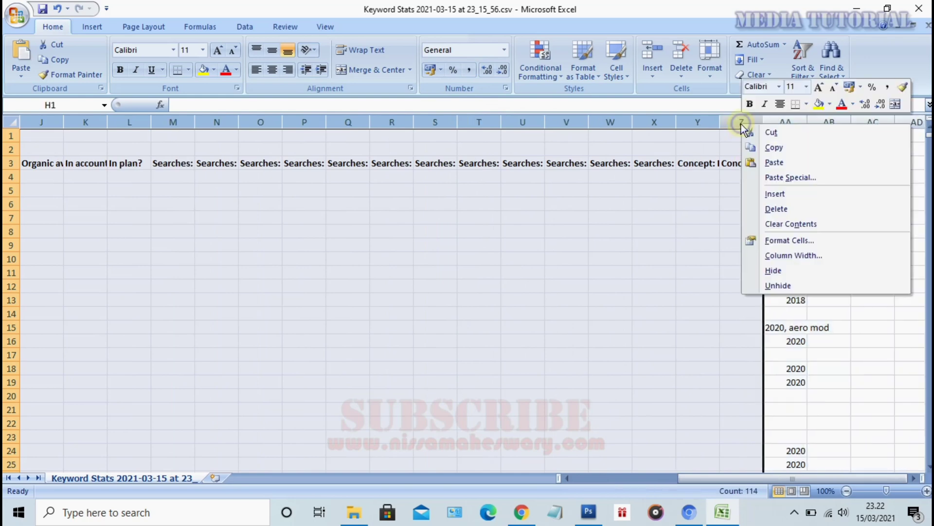
{"action": "left_click", "coordinate": [776, 209]}
{"action": "left_click", "coordinate": [665, 300]}
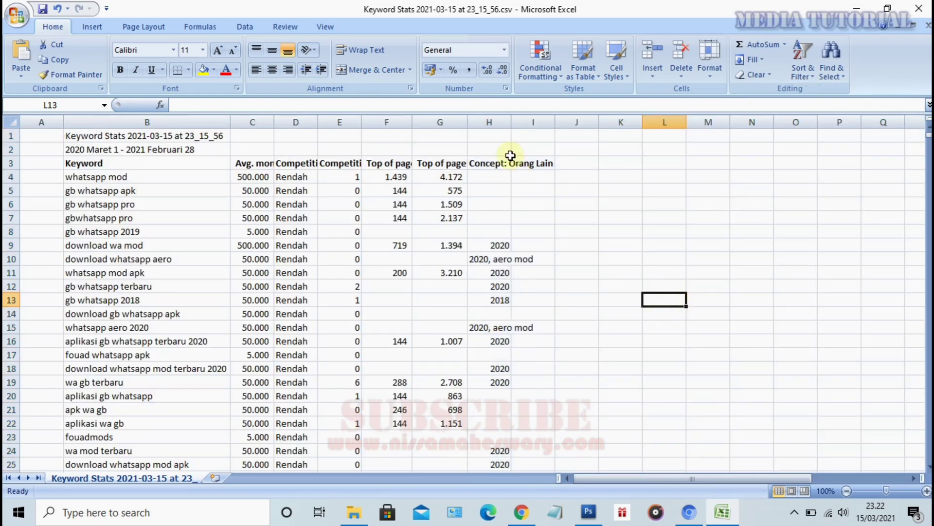
Step: Widen column H to fit Concept: Orang Lain and centre its contents
{"action": "left_click", "coordinate": [489, 122]}
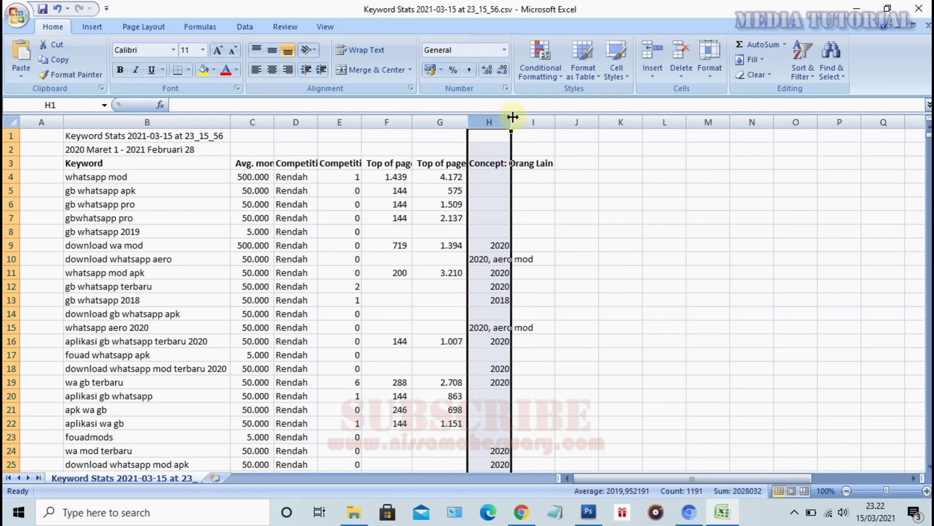
{"action": "left_click_drag", "start_coordinate": [512, 117], "coordinate": [544, 117]}
{"action": "left_click", "coordinate": [608, 204]}
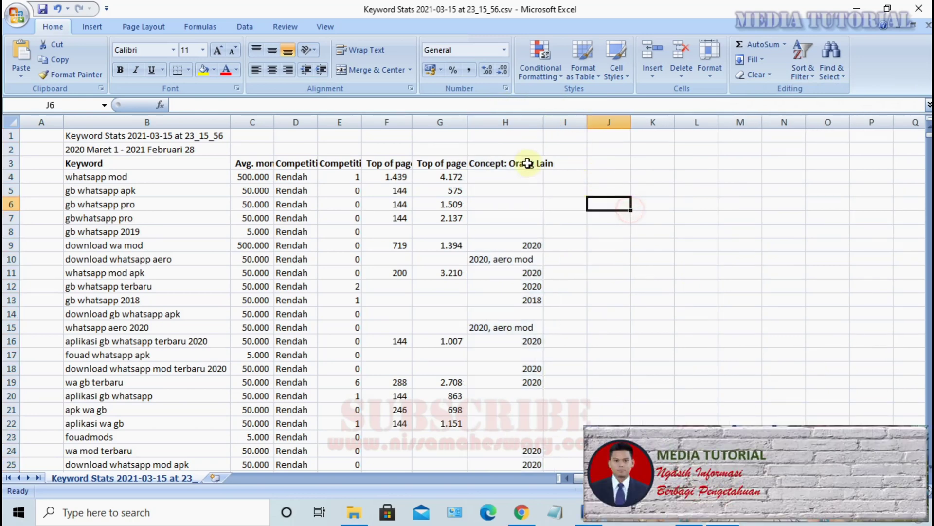
{"action": "left_click", "coordinate": [508, 122]}
{"action": "left_click", "coordinate": [271, 71]}
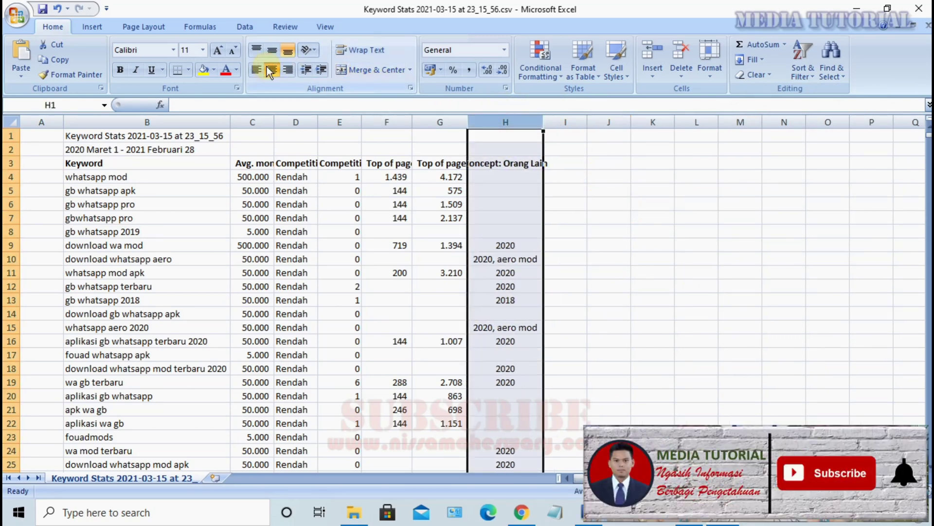
{"action": "left_click_drag", "start_coordinate": [544, 122], "coordinate": [567, 123]}
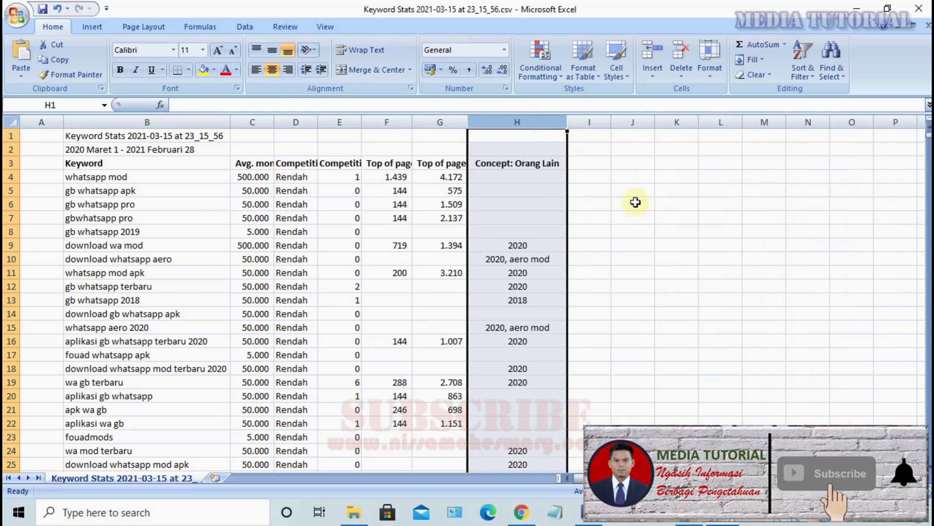
{"action": "left_click", "coordinate": [676, 233]}
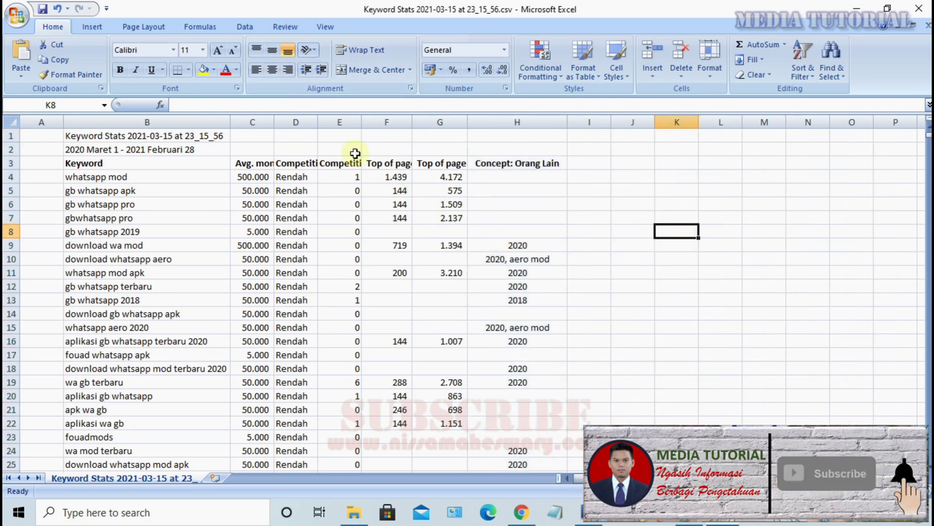
Step: Centre the Competition column D and select columns D through G
{"action": "left_click", "coordinate": [295, 122]}
{"action": "left_click", "coordinate": [272, 70]}
{"action": "left_click", "coordinate": [633, 245]}
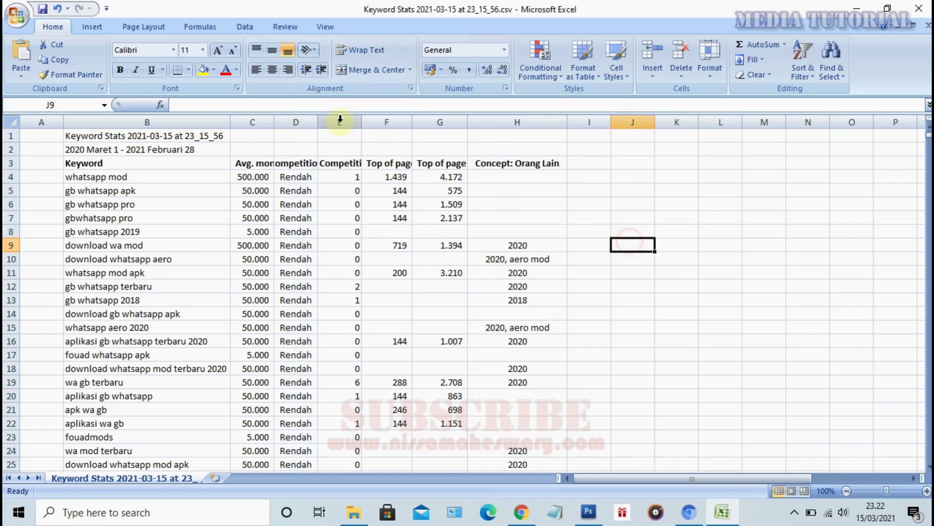
{"action": "left_click_drag", "start_coordinate": [305, 119], "coordinate": [475, 121]}
Step: Deselect the widened columns D–G and select the Keyword column B
{"action": "left_click", "coordinate": [735, 259]}
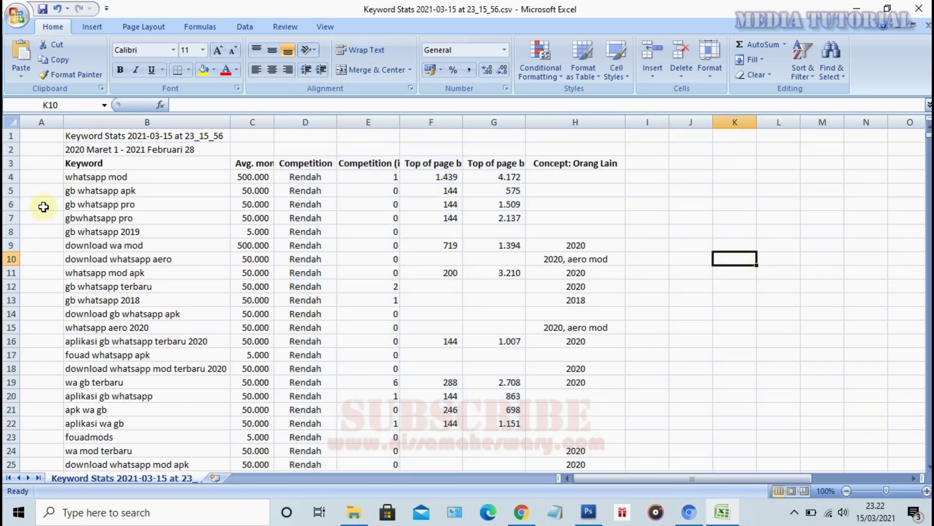
{"action": "scroll", "coordinate": [94, 327], "scroll_direction": "down", "scroll_amount": 2}
{"action": "scroll", "coordinate": [96, 334], "scroll_direction": "down", "scroll_amount": 2}
{"action": "scroll", "coordinate": [96, 334], "scroll_direction": "up", "scroll_amount": 4}
{"action": "left_click", "coordinate": [99, 120]}
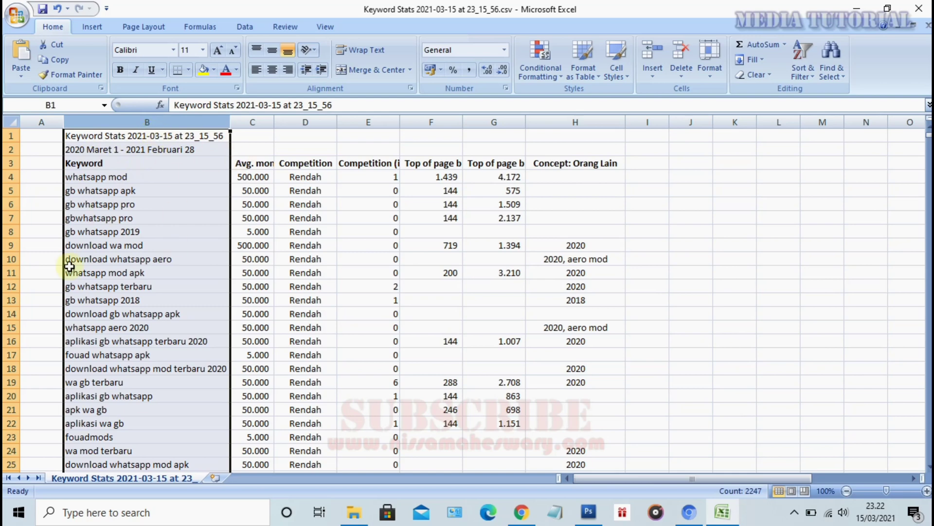
Step: Review the keyword list, check cells A4 and B1, and reselect Keyword column B
{"action": "scroll", "coordinate": [107, 237], "scroll_direction": "down", "scroll_amount": 3}
{"action": "scroll", "coordinate": [107, 241], "scroll_direction": "down", "scroll_amount": 3}
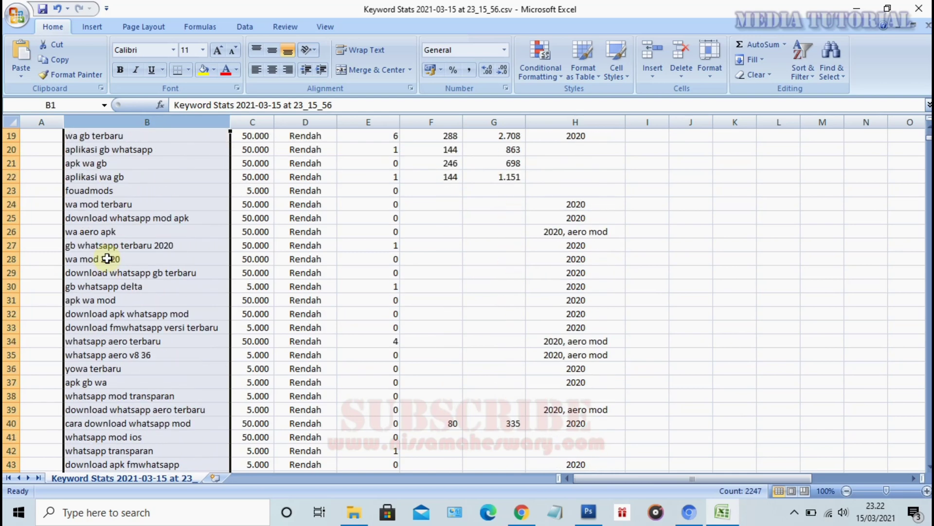
{"action": "scroll", "coordinate": [111, 282], "scroll_direction": "down", "scroll_amount": 4}
{"action": "scroll", "coordinate": [116, 291], "scroll_direction": "down", "scroll_amount": 4}
{"action": "scroll", "coordinate": [136, 294], "scroll_direction": "down", "scroll_amount": 8}
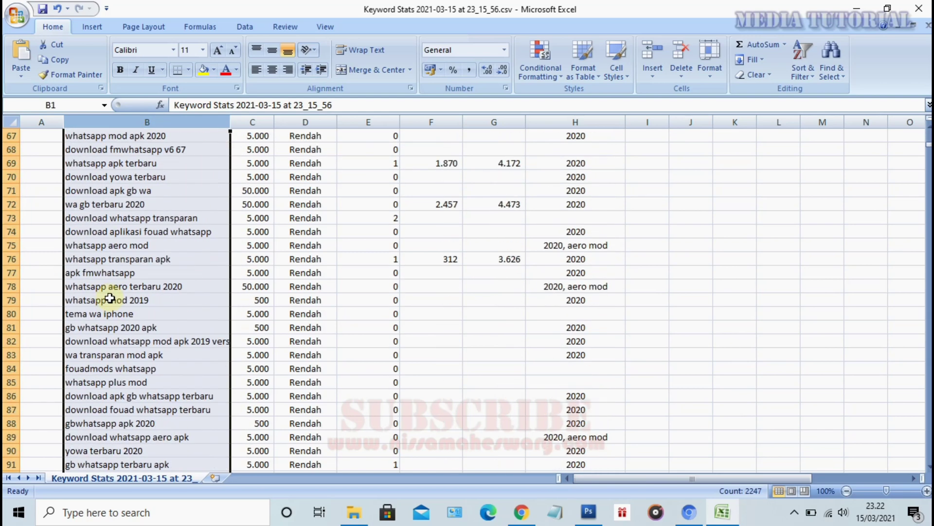
{"action": "scroll", "coordinate": [165, 298], "scroll_direction": "up", "scroll_amount": 6}
{"action": "scroll", "coordinate": [191, 302], "scroll_direction": "up", "scroll_amount": 6}
{"action": "scroll", "coordinate": [160, 298], "scroll_direction": "up", "scroll_amount": 3}
{"action": "scroll", "coordinate": [141, 258], "scroll_direction": "up", "scroll_amount": 5}
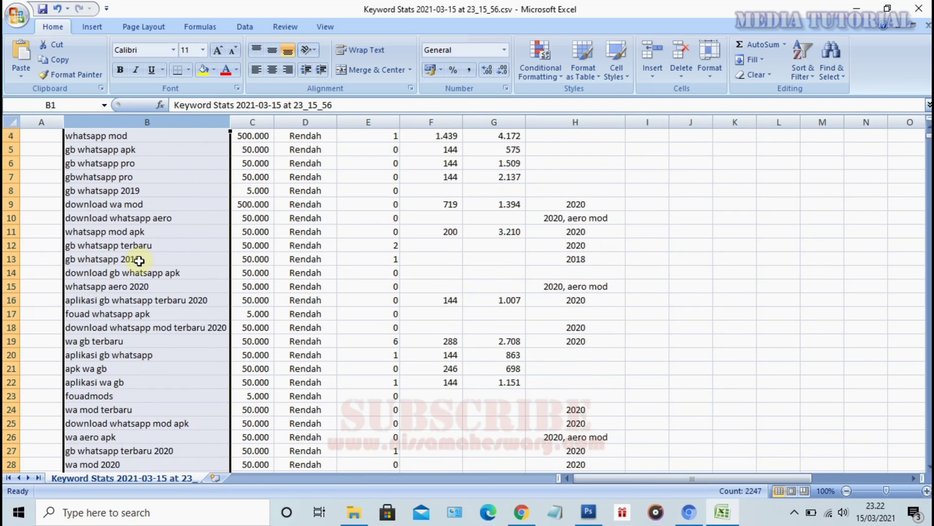
{"action": "scroll", "coordinate": [135, 203], "scroll_direction": "up", "scroll_amount": 2}
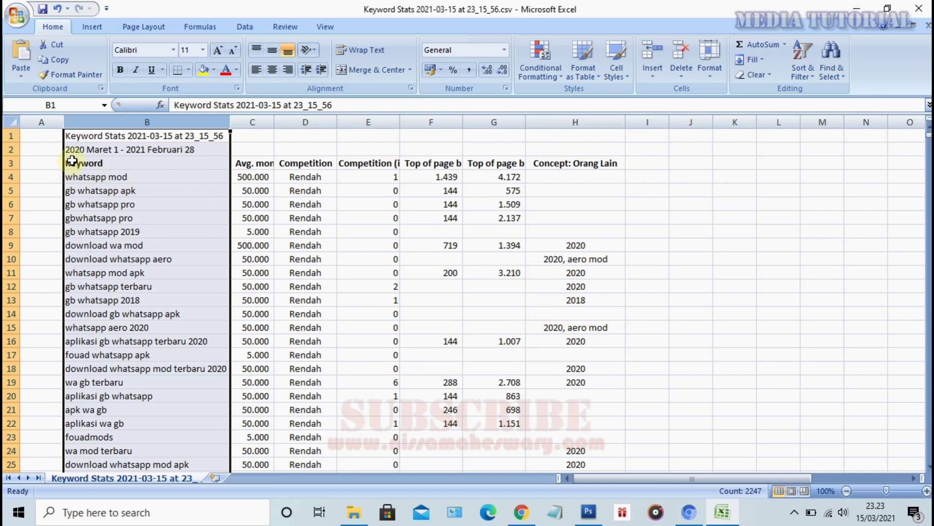
{"action": "left_click", "coordinate": [52, 177]}
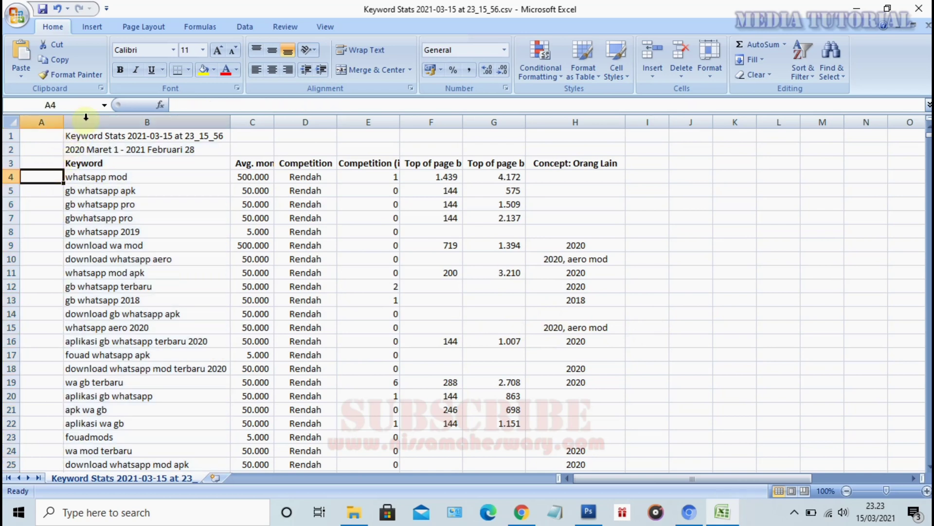
{"action": "left_click", "coordinate": [90, 136]}
{"action": "left_click", "coordinate": [164, 121]}
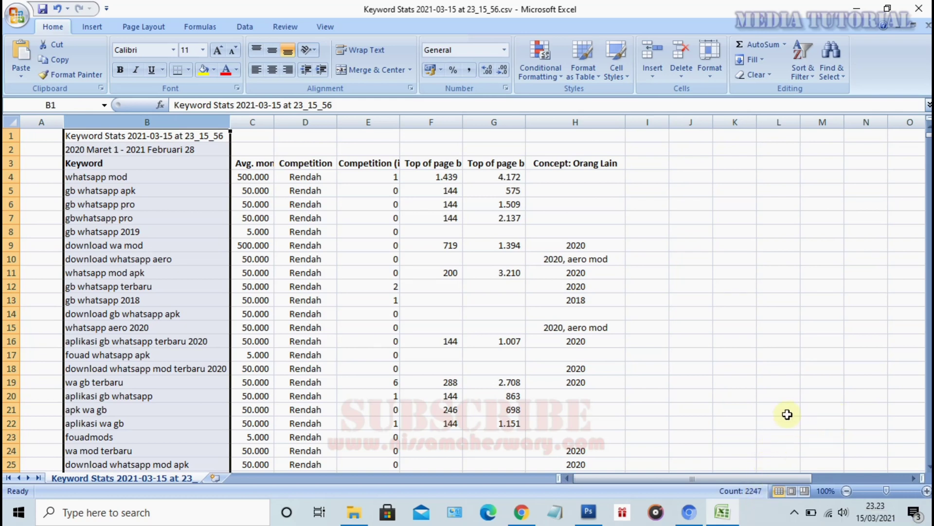
Step: Number the keyword rows 1, 2, 3… in column A from A4, filling the series down
{"action": "left_click", "coordinate": [48, 176]}
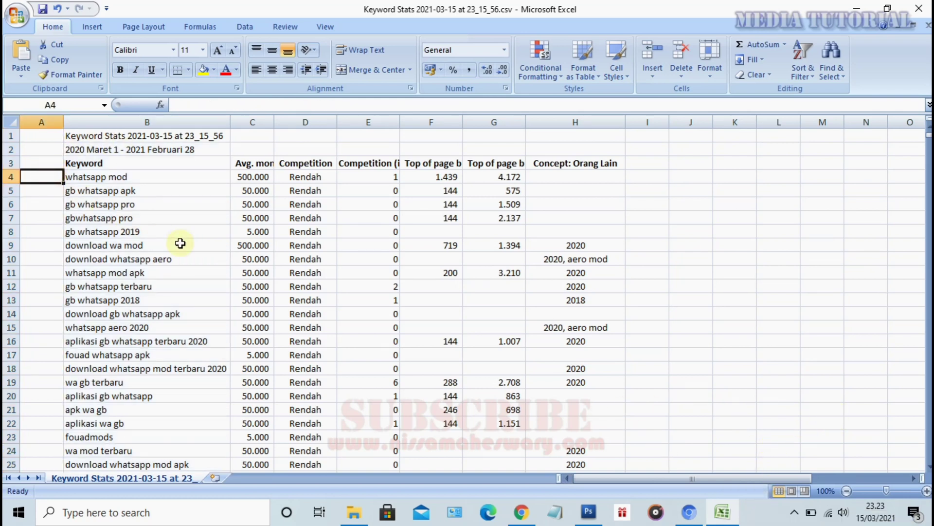
{"action": "type", "text": "1"}
{"action": "key", "text": "Return"}
{"action": "type", "text": "2"}
{"action": "key", "text": "Return"}
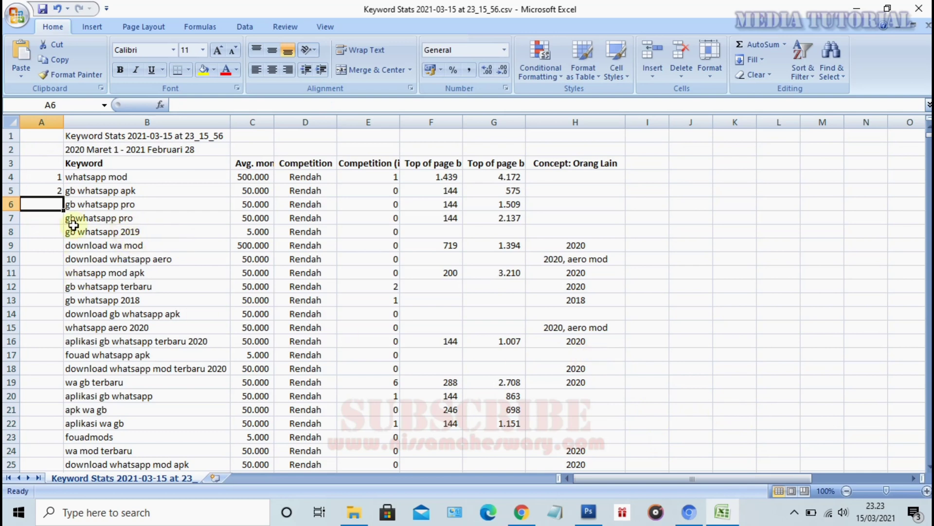
{"action": "left_click_drag", "start_coordinate": [59, 181], "coordinate": [58, 193]}
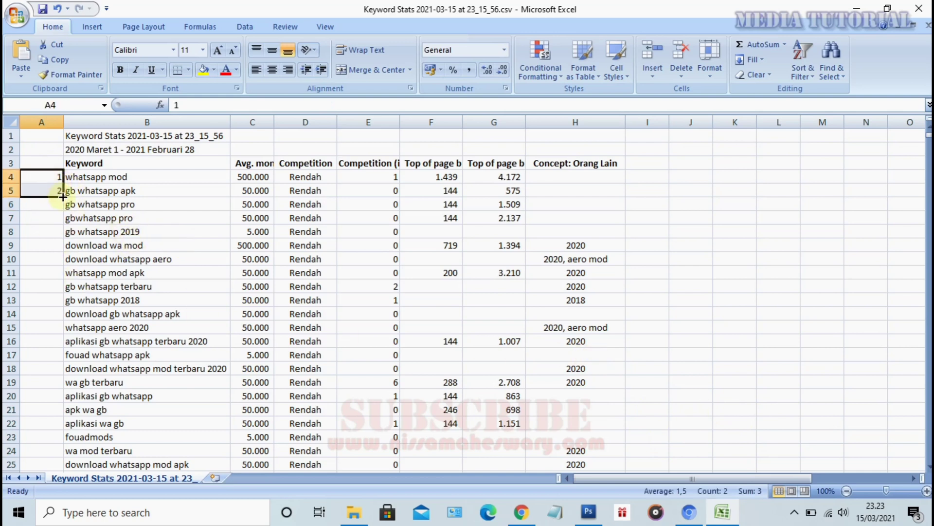
{"action": "double_click", "coordinate": [62, 197]}
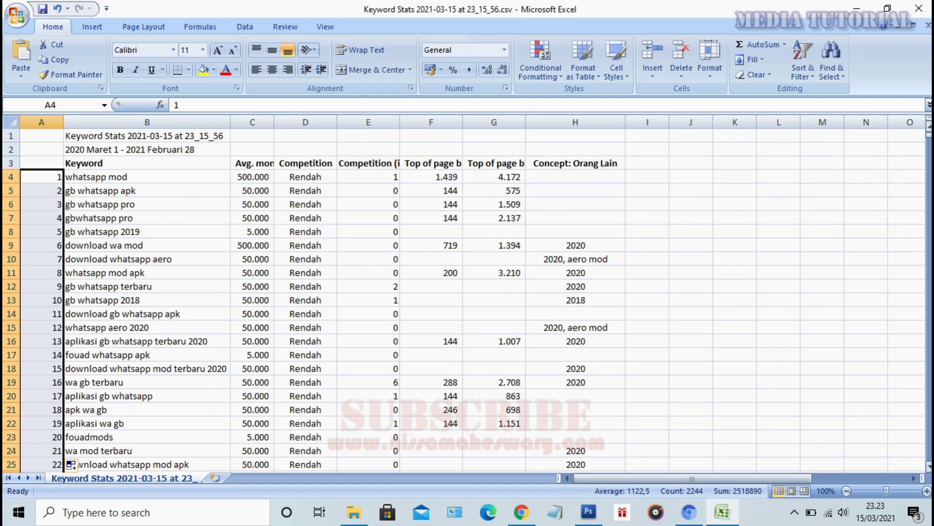
{"action": "left_click_drag", "start_coordinate": [928, 133], "coordinate": [925, 377]}
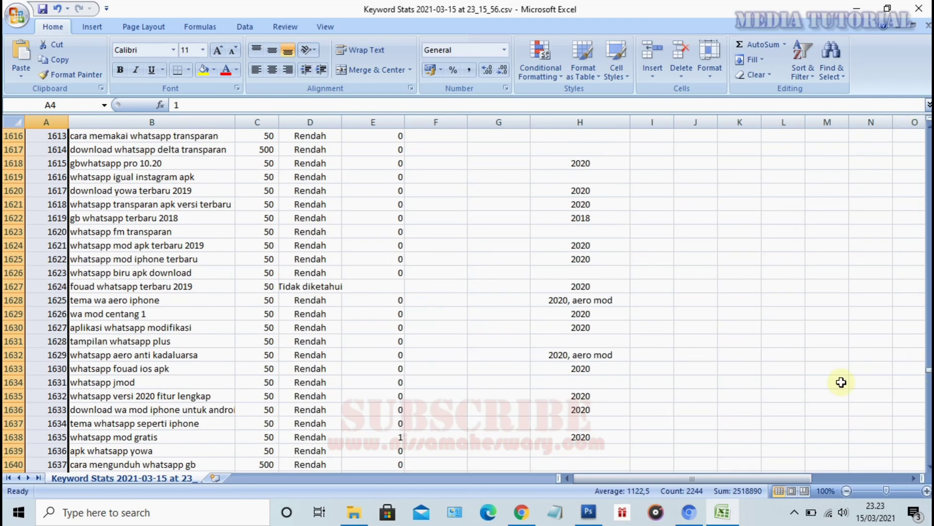
{"action": "scroll", "coordinate": [393, 351], "scroll_direction": "down", "scroll_amount": 3}
Step: Jump down column B to find the last filled keyword row, number 392 at row 395
{"action": "scroll", "coordinate": [237, 370], "scroll_direction": "down", "scroll_amount": 4}
{"action": "left_click", "coordinate": [189, 329]}
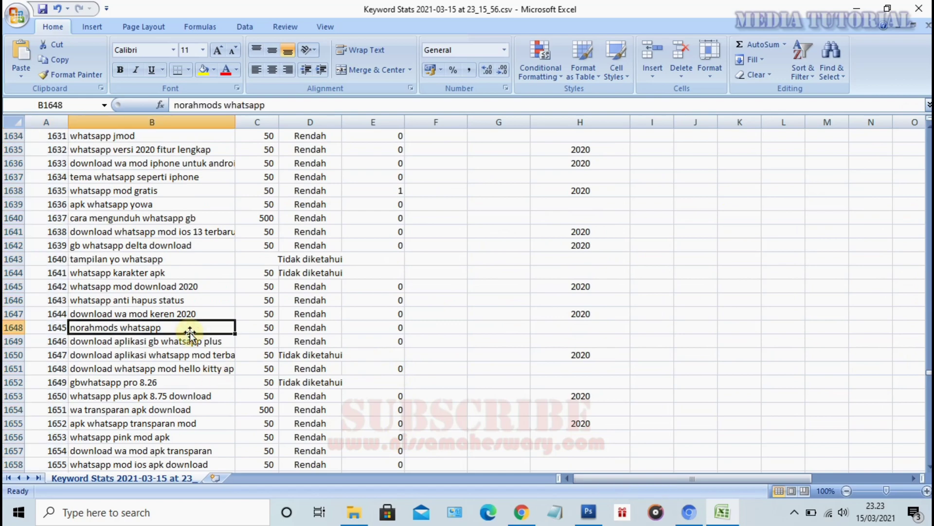
{"action": "key", "text": "Page_Down"}
{"action": "key", "text": "Page_Down"}
{"action": "key", "text": "Page_Down"}
{"action": "key", "text": "Page_Down"}
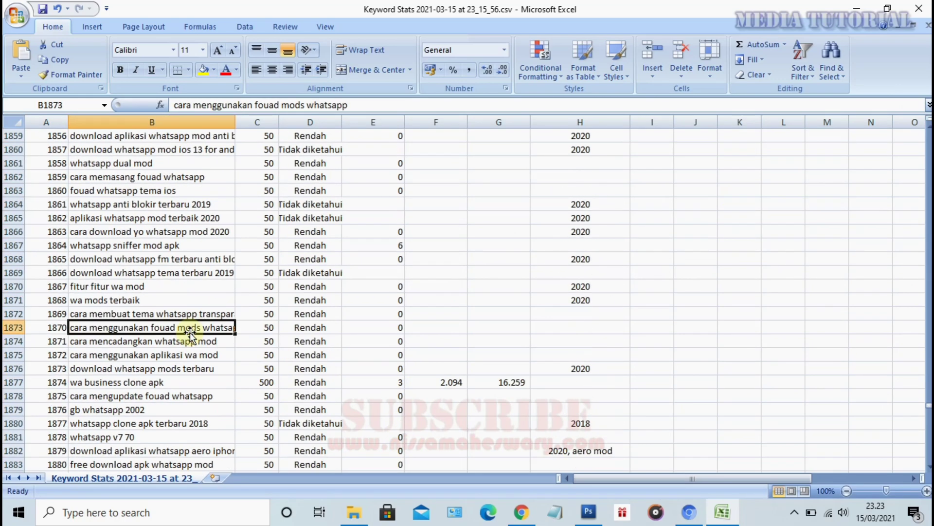
{"action": "key", "text": "Page_Down"}
{"action": "key", "text": "Page_Down"}
{"action": "key", "text": "Page_Down"}
{"action": "key", "text": "Page_Down"}
{"action": "key", "text": "Page_Down"}
{"action": "key", "text": "Page_Down"}
{"action": "key", "text": "Page_Down"}
{"action": "key", "text": "Page_Down"}
{"action": "key", "text": "Page_Up"}
{"action": "key", "text": "Page_Up"}
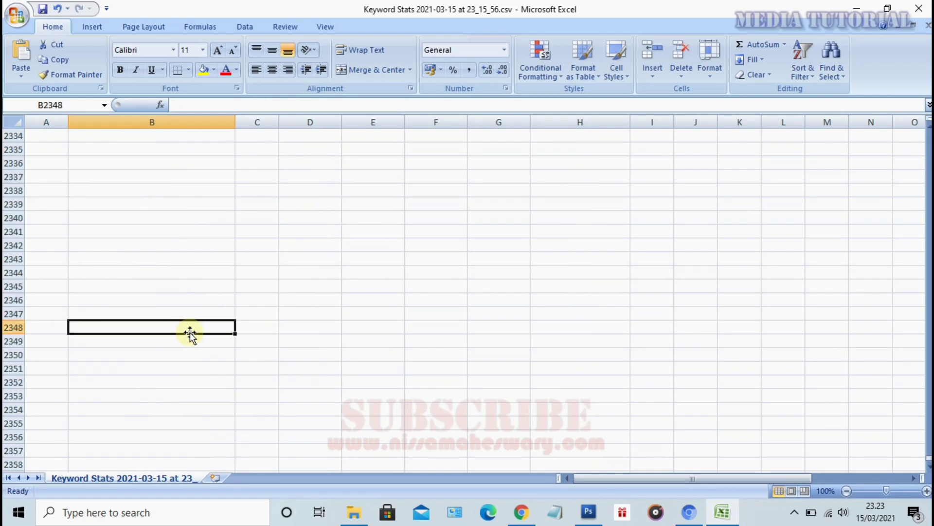
{"action": "key", "text": "Page_Up"}
{"action": "key", "text": "Page_Up"}
{"action": "key", "text": "Page_Up"}
{"action": "key", "text": "Page_Up"}
{"action": "key", "text": "Page_Up"}
{"action": "key", "text": "Page_Down"}
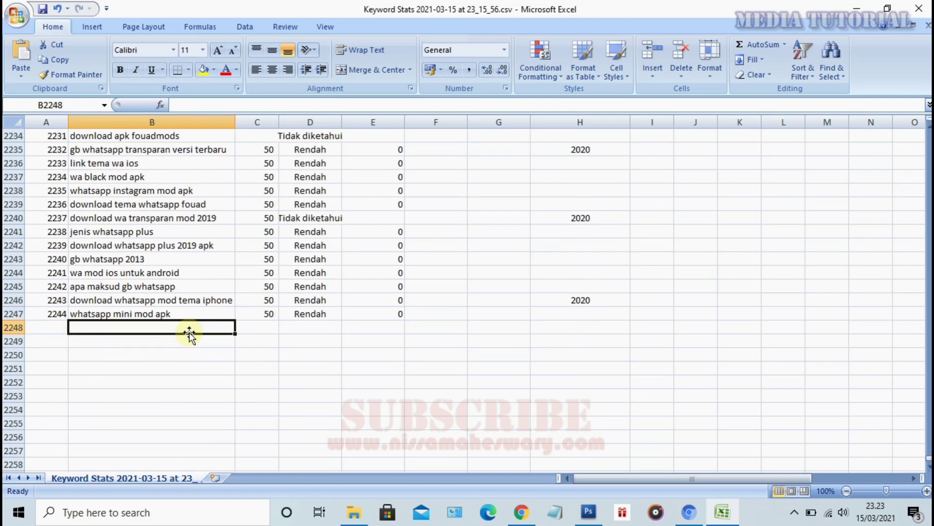
Step: Return to the title and header rows at the top of the table
{"action": "scroll", "coordinate": [408, 339], "scroll_direction": "up", "scroll_amount": 5}
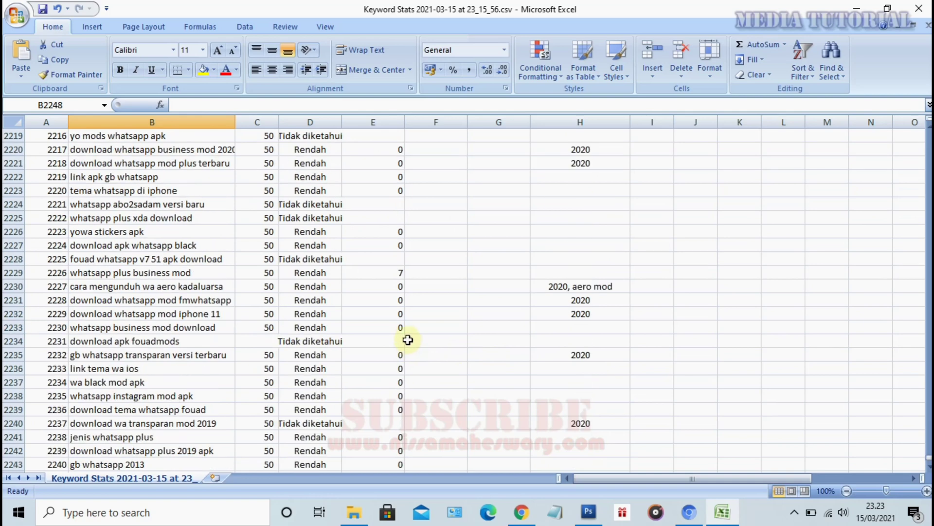
{"action": "scroll", "coordinate": [532, 323], "scroll_direction": "up", "scroll_amount": 4}
{"action": "scroll", "coordinate": [386, 309], "scroll_direction": "up", "scroll_amount": 8}
{"action": "scroll", "coordinate": [388, 308], "scroll_direction": "up", "scroll_amount": 9}
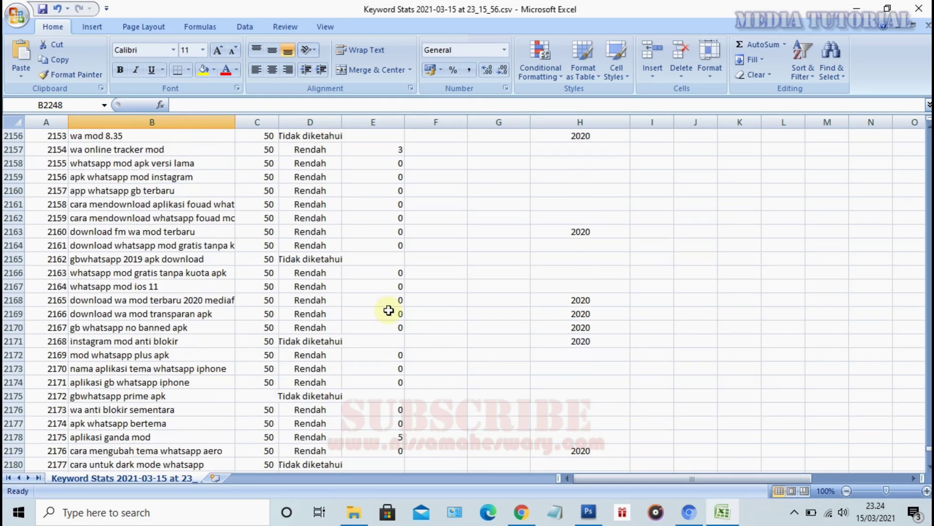
{"action": "scroll", "coordinate": [388, 310], "scroll_direction": "up", "scroll_amount": 1}
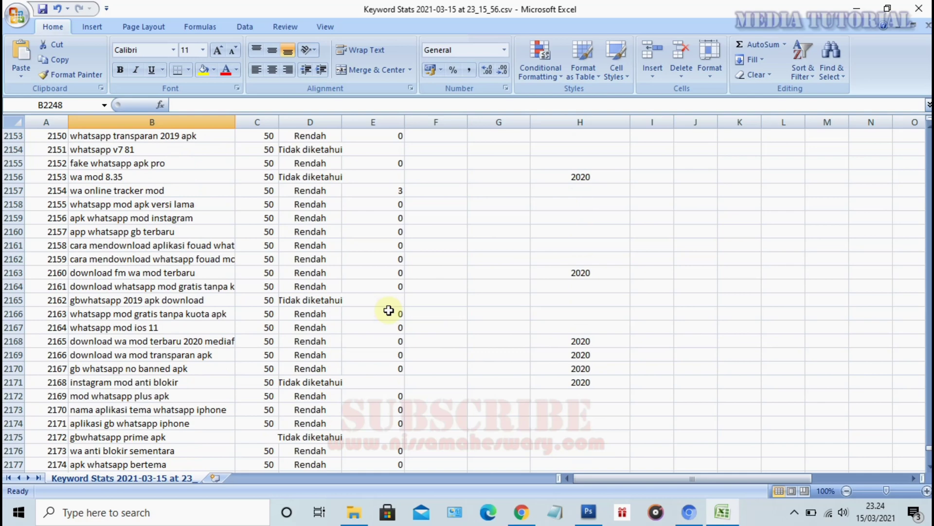
{"action": "key", "text": "Page_Up"}
{"action": "key", "text": "Page_Up"}
{"action": "key", "text": "Page_Up"}
{"action": "key", "text": "Page_Up"}
{"action": "key", "text": "Page_Up"}
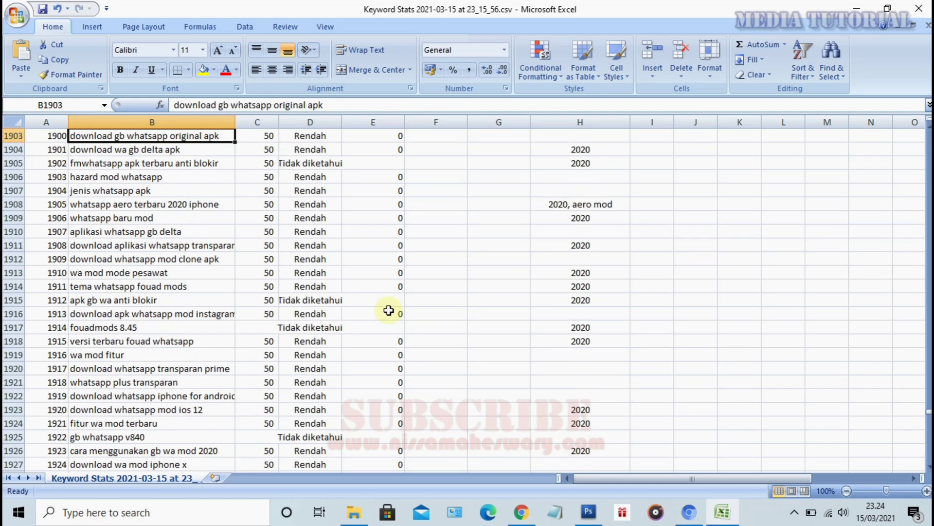
{"action": "key", "text": "Page_Up"}
{"action": "key", "text": "Page_Up"}
{"action": "key", "text": "Page_Up"}
{"action": "key", "text": "Page_Up"}
{"action": "key", "text": "Page_Up"}
{"action": "key", "text": "Page_Up"}
{"action": "key", "text": "Page_Up"}
{"action": "key", "text": "Page_Up"}
{"action": "key", "text": "Page_Up"}
{"action": "key", "text": "Page_Up"}
{"action": "key", "text": "Page_Up"}
{"action": "key", "text": "Page_Up"}
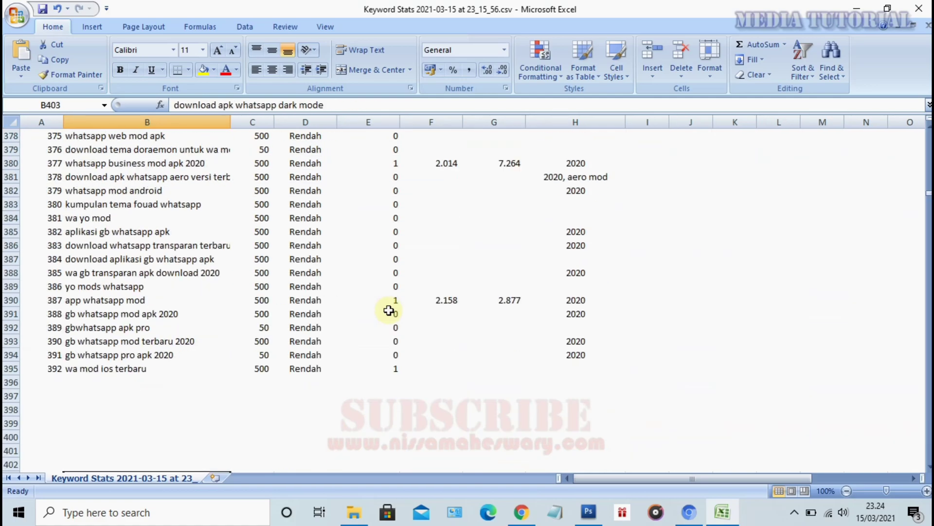
{"action": "key", "text": "Page_Up"}
{"action": "key", "text": "Page_Up"}
{"action": "key", "text": "Page_Up"}
{"action": "key", "text": "Page_Up"}
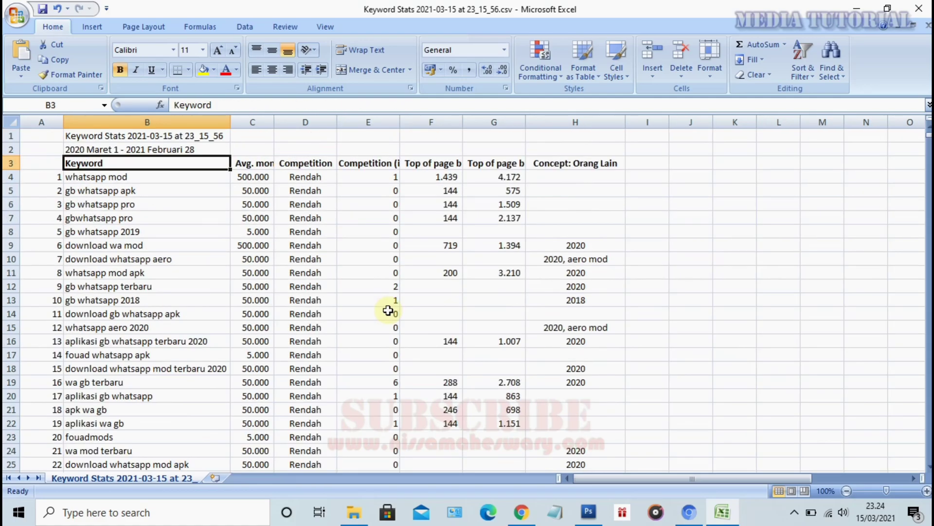
{"action": "left_click", "coordinate": [447, 299]}
{"action": "left_click", "coordinate": [489, 299]}
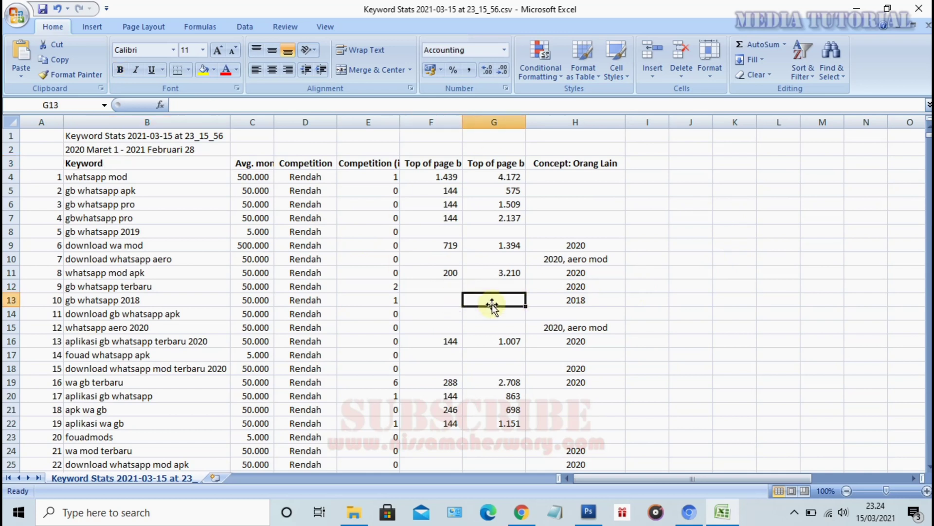
{"action": "left_click", "coordinate": [102, 290]}
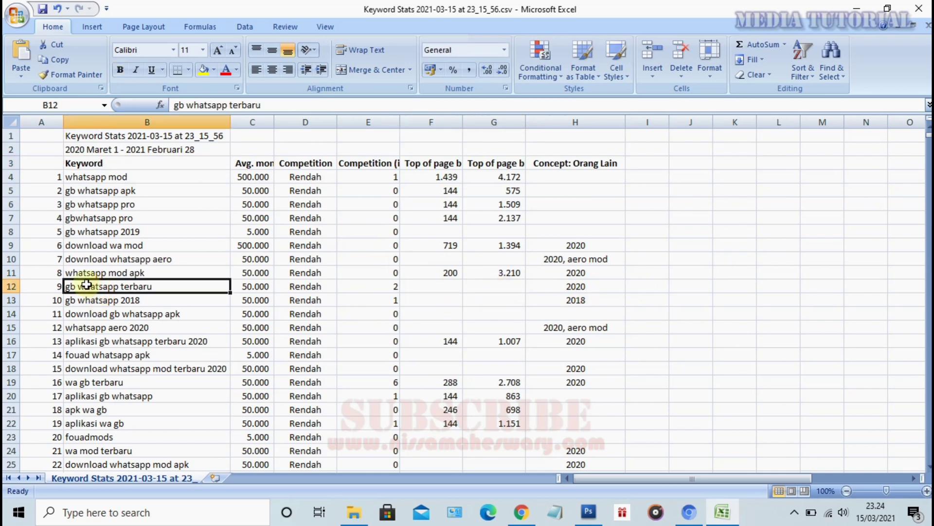
{"action": "left_click_drag", "start_coordinate": [7, 286], "coordinate": [9, 314]}
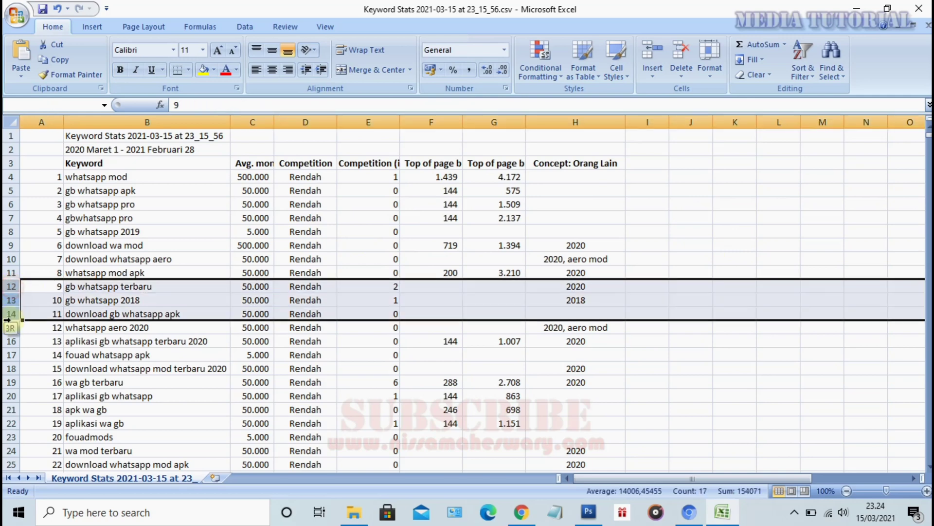
{"action": "right_click", "coordinate": [9, 287]}
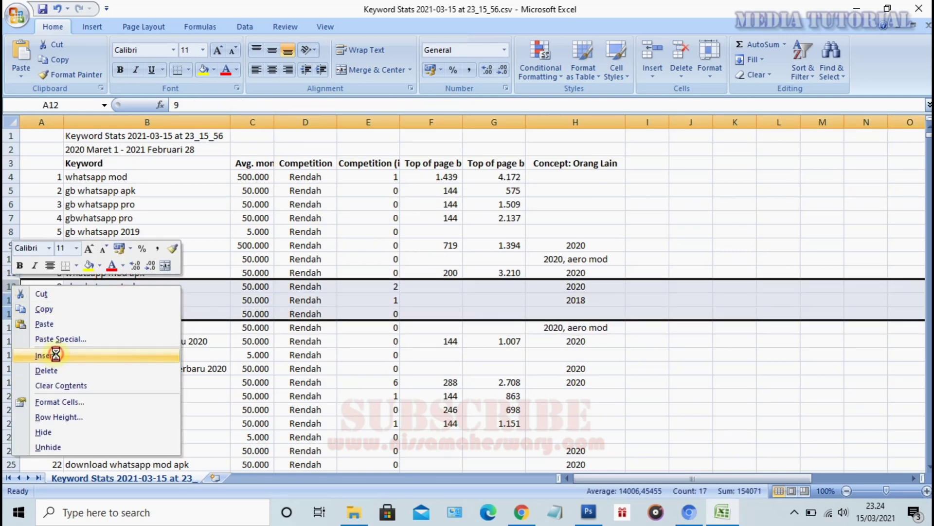
{"action": "left_click", "coordinate": [49, 357]}
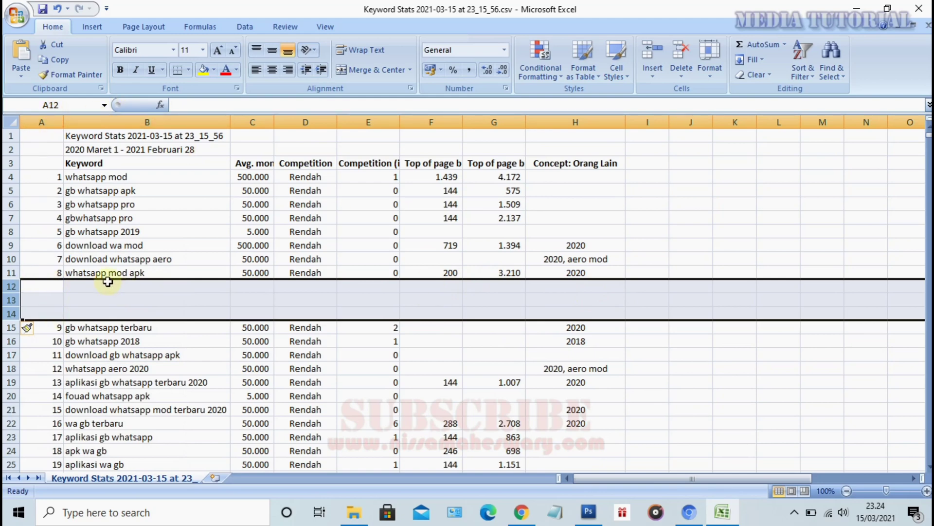
{"action": "key", "text": "ctrl+z"}
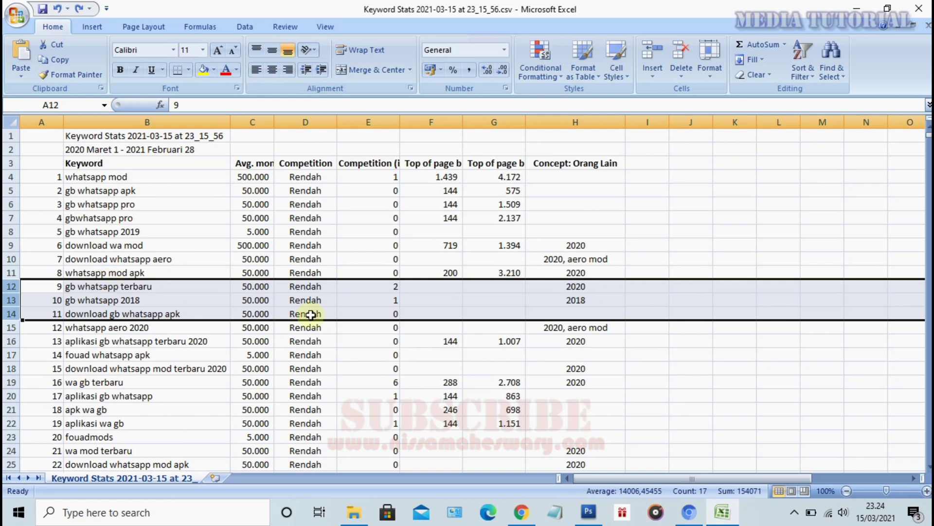
{"action": "left_click", "coordinate": [477, 303]}
{"action": "left_click", "coordinate": [446, 297]}
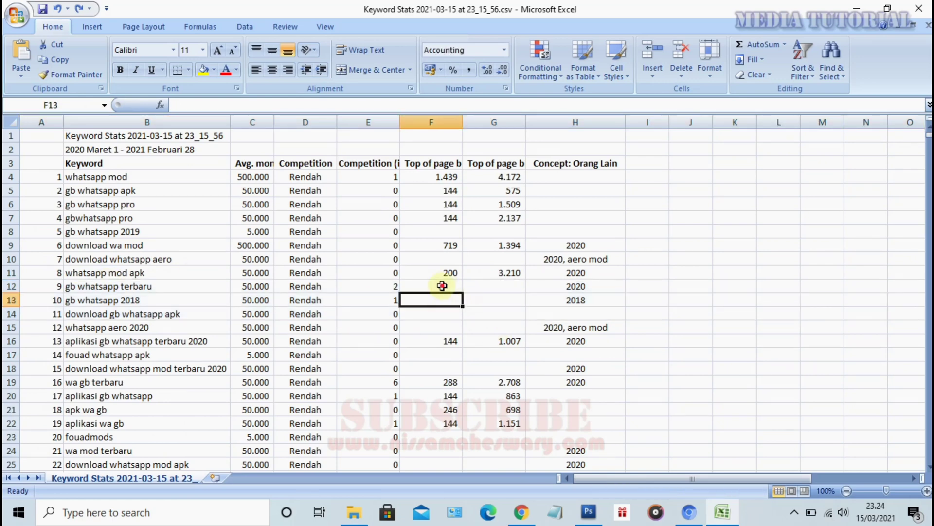
{"action": "left_click", "coordinate": [498, 286]}
{"action": "left_click", "coordinate": [456, 324]}
{"action": "left_click", "coordinate": [499, 315]}
{"action": "left_click", "coordinate": [450, 290]}
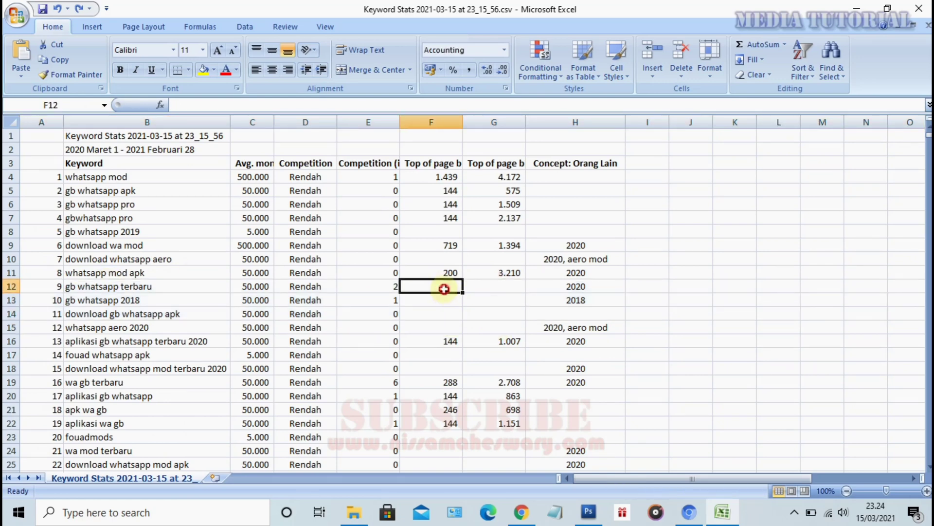
{"action": "left_click", "coordinate": [494, 290]}
{"action": "left_click", "coordinate": [446, 232]}
{"action": "left_click", "coordinate": [493, 232]}
{"action": "left_click", "coordinate": [446, 259]}
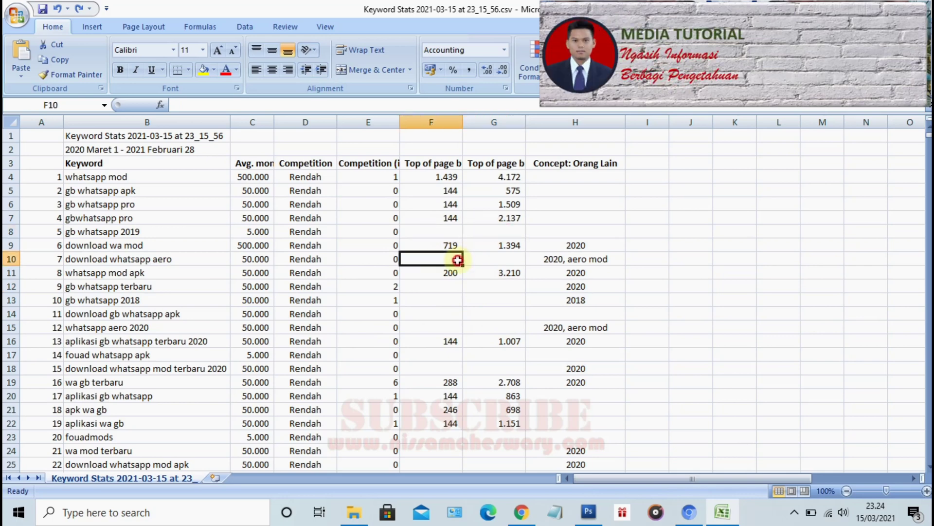
{"action": "left_click", "coordinate": [497, 261]}
{"action": "left_click", "coordinate": [487, 341]}
{"action": "left_click", "coordinate": [489, 369]}
{"action": "scroll", "coordinate": [547, 409], "scroll_direction": "down", "scroll_amount": 1}
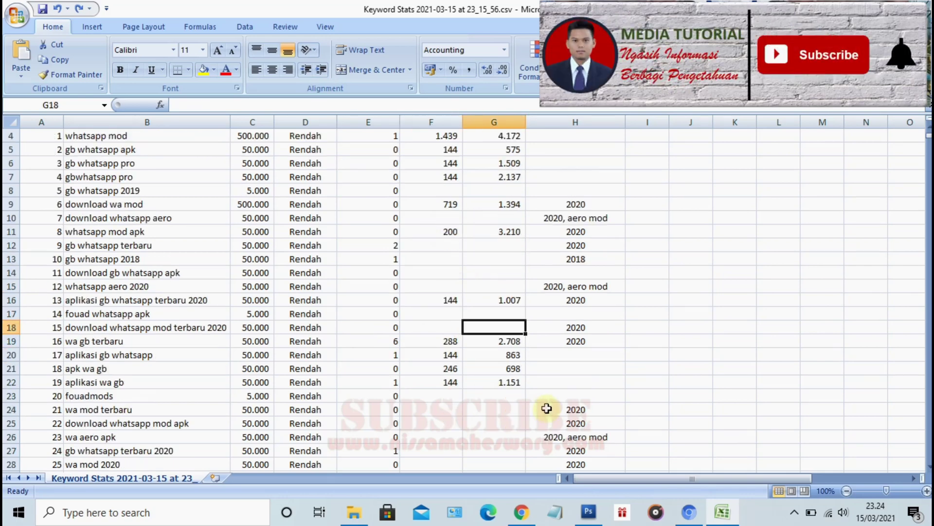
{"action": "scroll", "coordinate": [546, 408], "scroll_direction": "up", "scroll_amount": 1}
{"action": "scroll", "coordinate": [484, 377], "scroll_direction": "down", "scroll_amount": 3}
{"action": "left_click", "coordinate": [446, 340]}
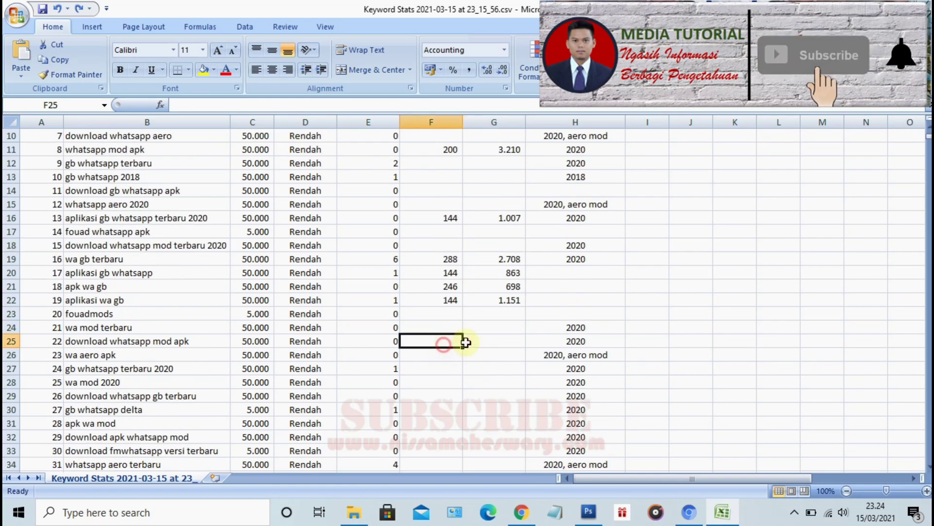
{"action": "left_click", "coordinate": [482, 341]}
{"action": "left_click", "coordinate": [472, 382]}
{"action": "left_click", "coordinate": [435, 382]}
{"action": "scroll", "coordinate": [438, 377], "scroll_direction": "up", "scroll_amount": 3}
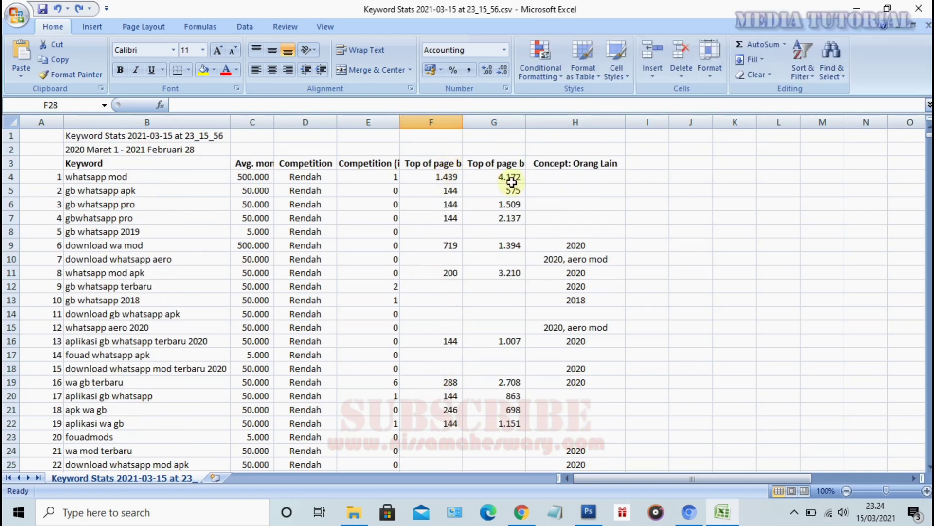
{"action": "left_click", "coordinate": [446, 191]}
{"action": "left_click", "coordinate": [570, 180]}
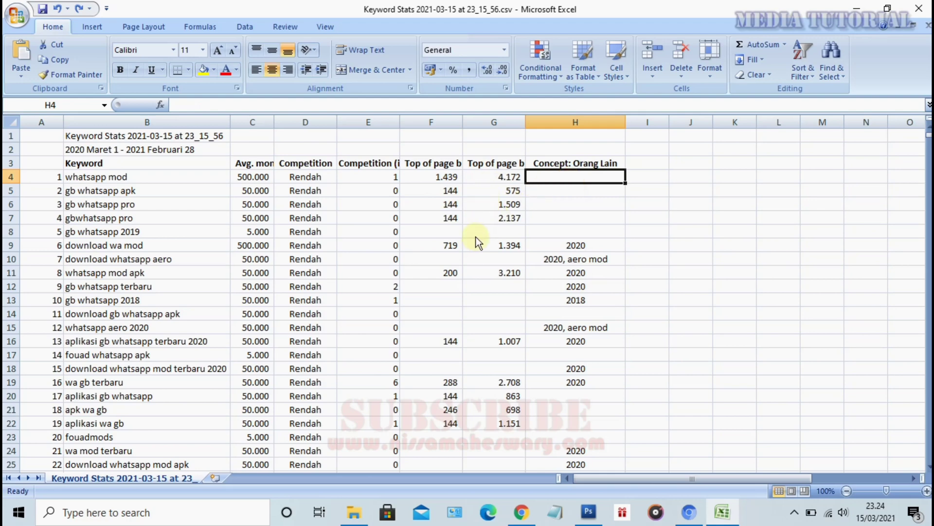
{"action": "scroll", "coordinate": [500, 265], "scroll_direction": "down", "scroll_amount": 4}
Step: Select all Blanks in columns F to H via Go To Special
{"action": "scroll", "coordinate": [501, 265], "scroll_direction": "up", "scroll_amount": 4}
{"action": "left_click", "coordinate": [437, 121]}
{"action": "left_click_drag", "start_coordinate": [437, 122], "coordinate": [570, 128]}
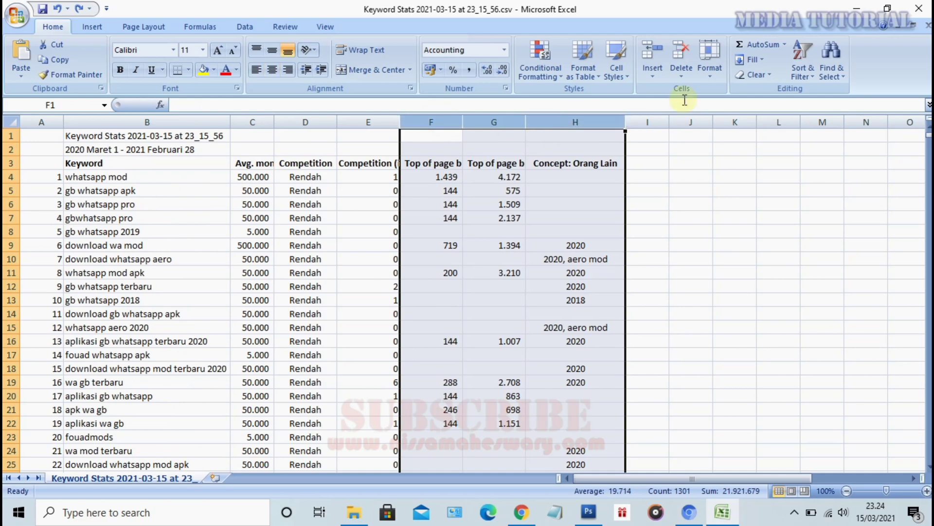
{"action": "left_click", "coordinate": [831, 62]}
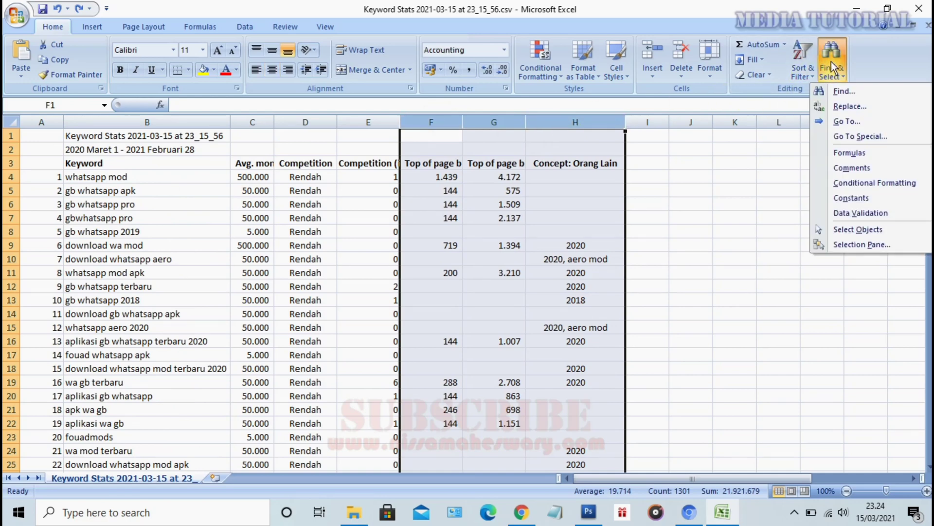
{"action": "left_click", "coordinate": [852, 136]}
{"action": "left_click", "coordinate": [496, 313]}
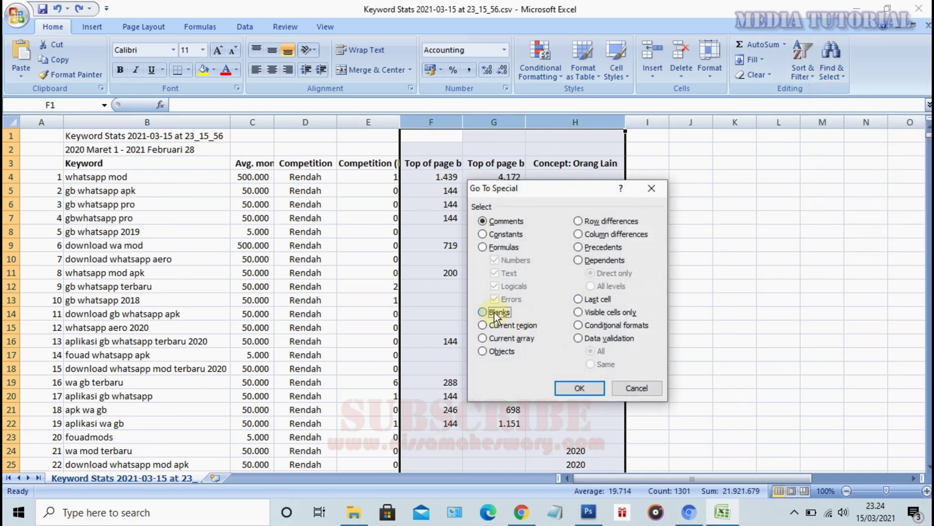
{"action": "left_click", "coordinate": [586, 382]}
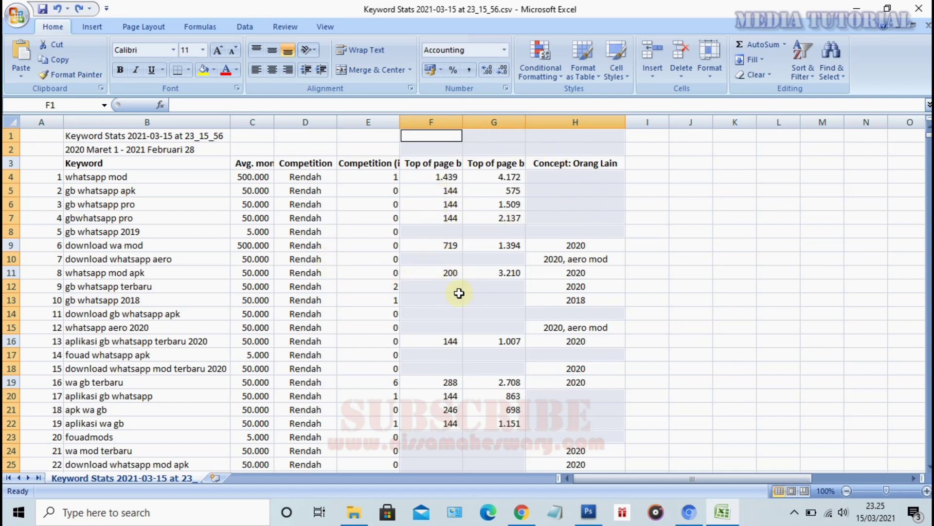
{"action": "scroll", "coordinate": [481, 316], "scroll_direction": "down", "scroll_amount": 2}
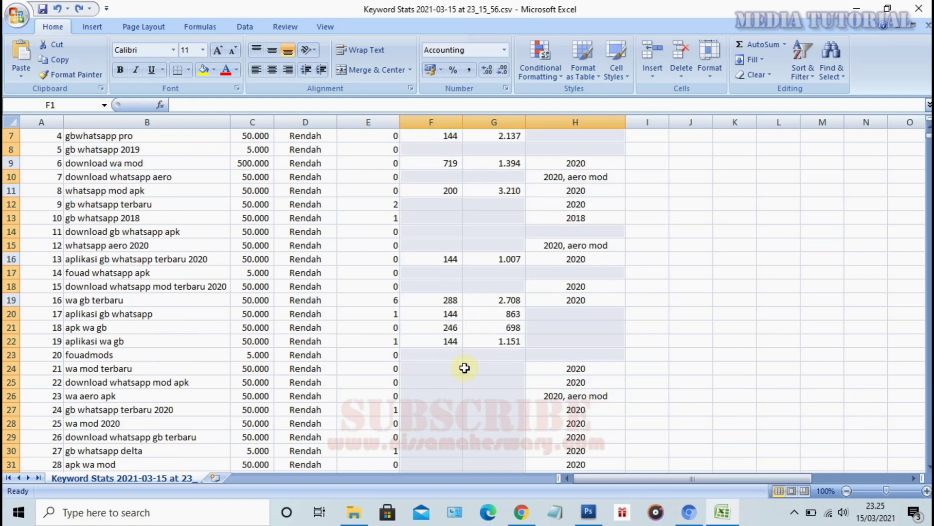
{"action": "scroll", "coordinate": [467, 362], "scroll_direction": "down", "scroll_amount": 1}
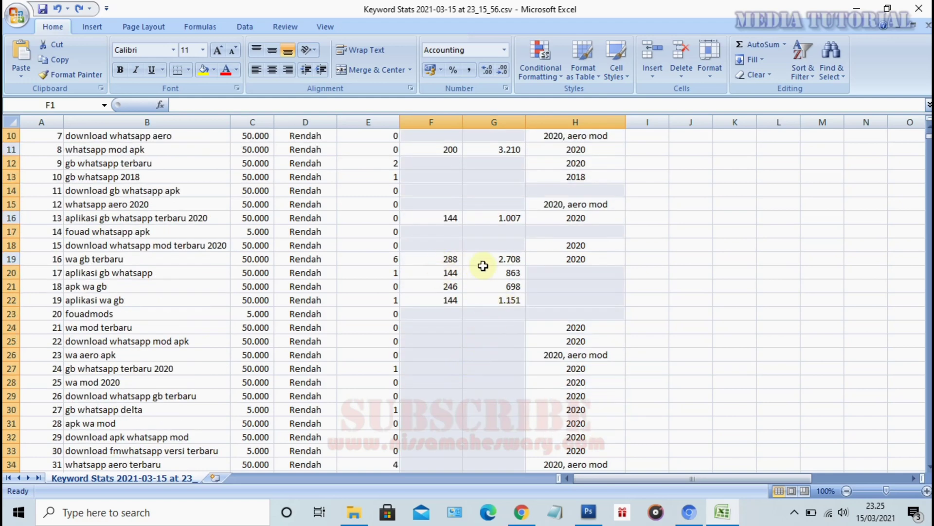
{"action": "scroll", "coordinate": [487, 311], "scroll_direction": "up", "scroll_amount": 1}
{"action": "scroll", "coordinate": [499, 292], "scroll_direction": "up", "scroll_amount": 1}
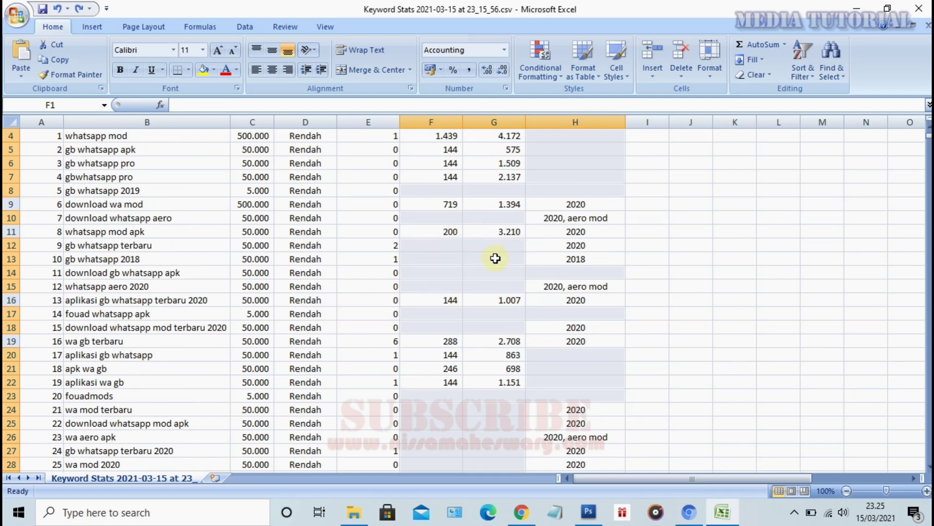
{"action": "scroll", "coordinate": [496, 258], "scroll_direction": "down", "scroll_amount": 3}
{"action": "scroll", "coordinate": [509, 321], "scroll_direction": "down", "scroll_amount": 4}
{"action": "scroll", "coordinate": [473, 348], "scroll_direction": "down", "scroll_amount": 2}
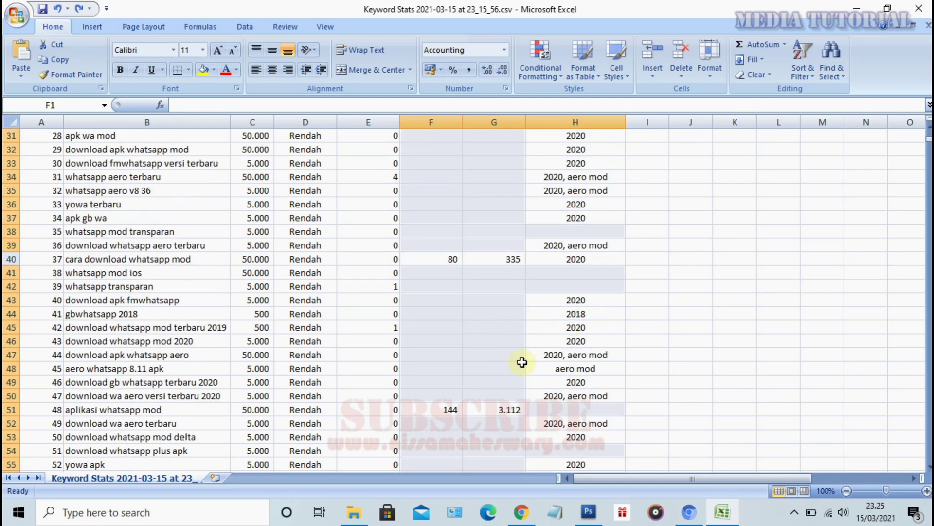
{"action": "scroll", "coordinate": [509, 365], "scroll_direction": "down", "scroll_amount": 3}
{"action": "scroll", "coordinate": [476, 369], "scroll_direction": "down", "scroll_amount": 2}
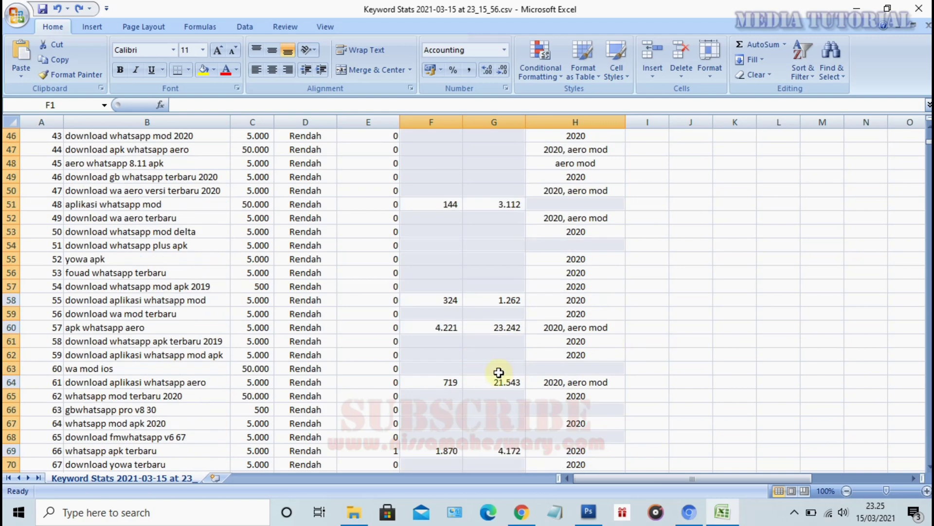
{"action": "scroll", "coordinate": [499, 372], "scroll_direction": "down", "scroll_amount": 2}
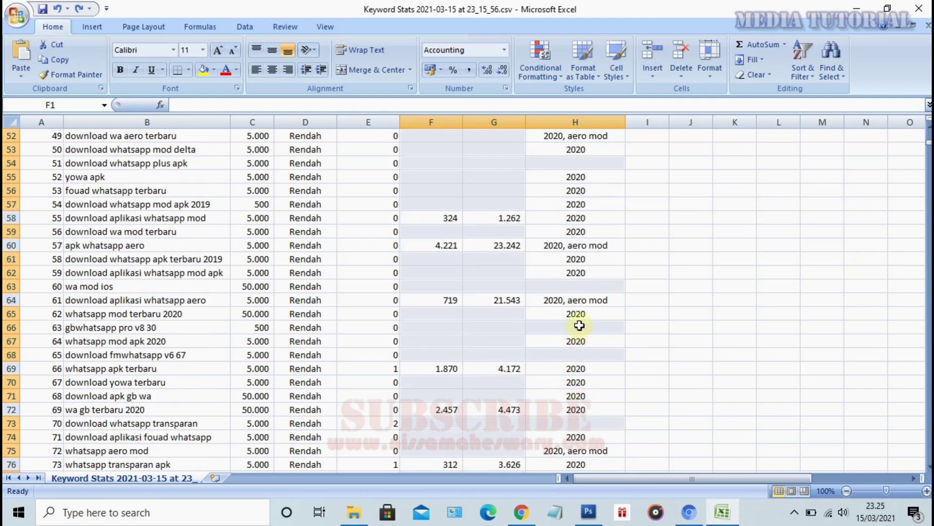
{"action": "scroll", "coordinate": [501, 357], "scroll_direction": "down", "scroll_amount": 2}
{"action": "scroll", "coordinate": [486, 406], "scroll_direction": "down", "scroll_amount": 3}
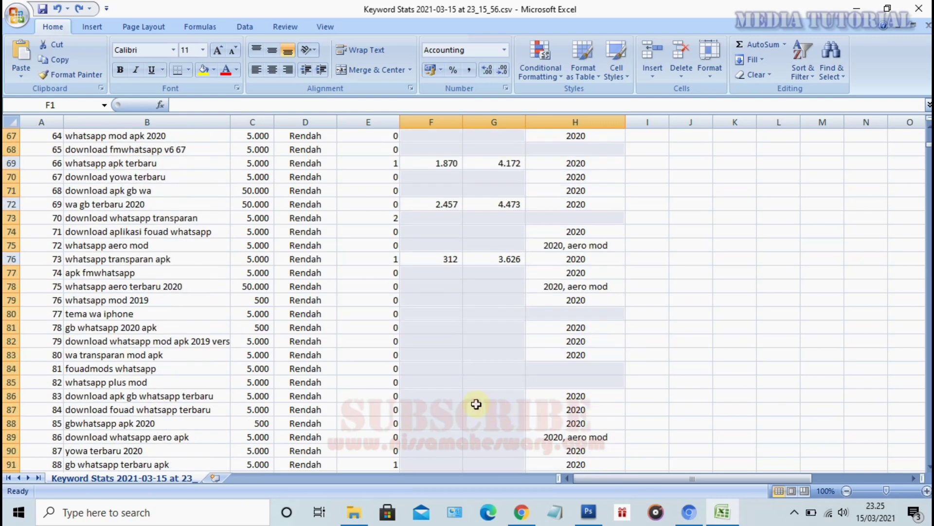
{"action": "scroll", "coordinate": [476, 389], "scroll_direction": "down", "scroll_amount": 1}
{"action": "scroll", "coordinate": [426, 323], "scroll_direction": "down", "scroll_amount": 3}
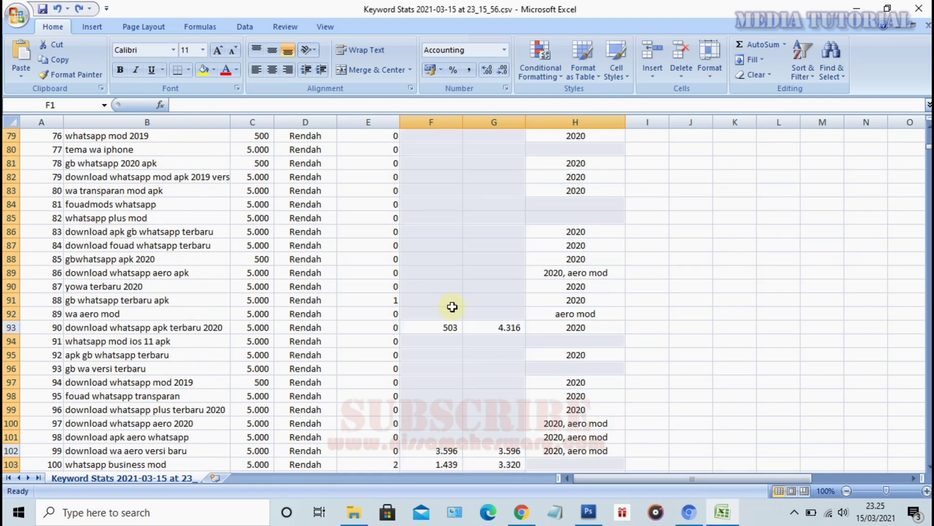
Step: Delete the entire rows with blank bid cells, leaving 24 keywords ending at row 25
{"action": "right_click", "coordinate": [455, 212]}
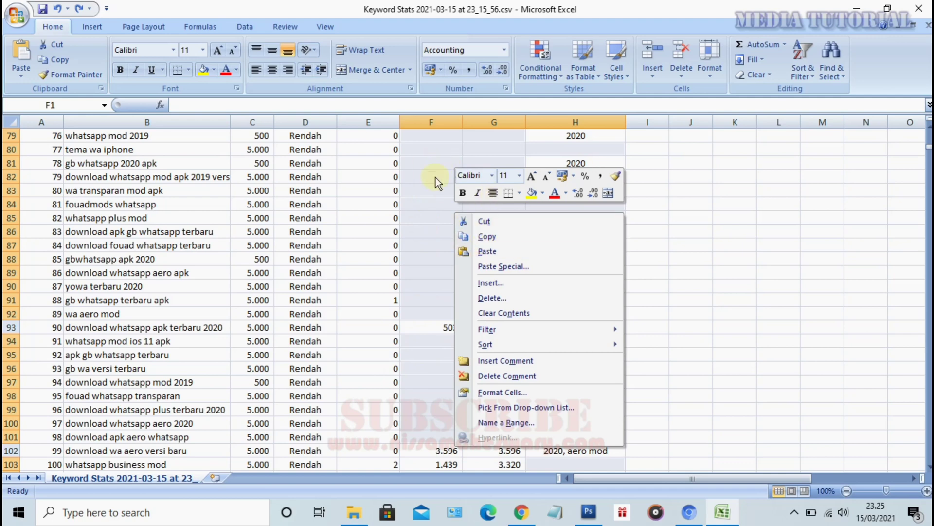
{"action": "left_click", "coordinate": [502, 297]}
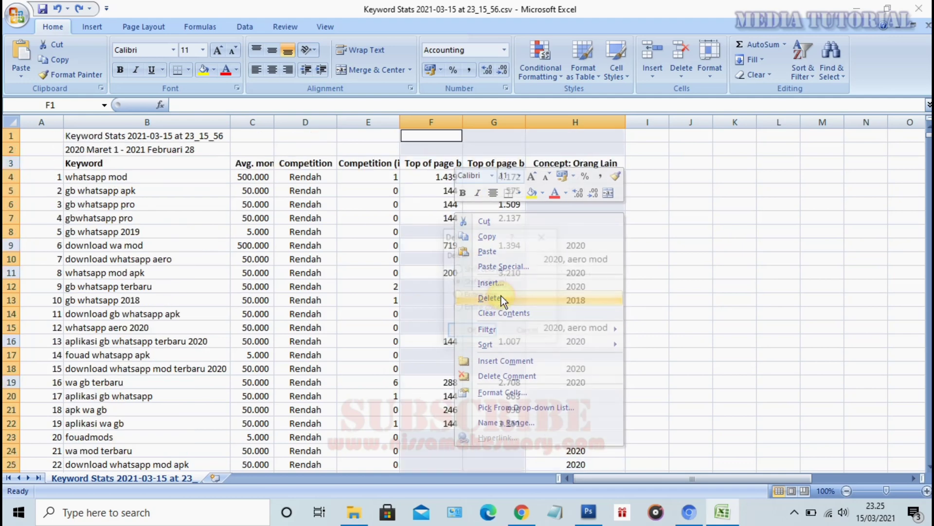
{"action": "left_click", "coordinate": [472, 295]}
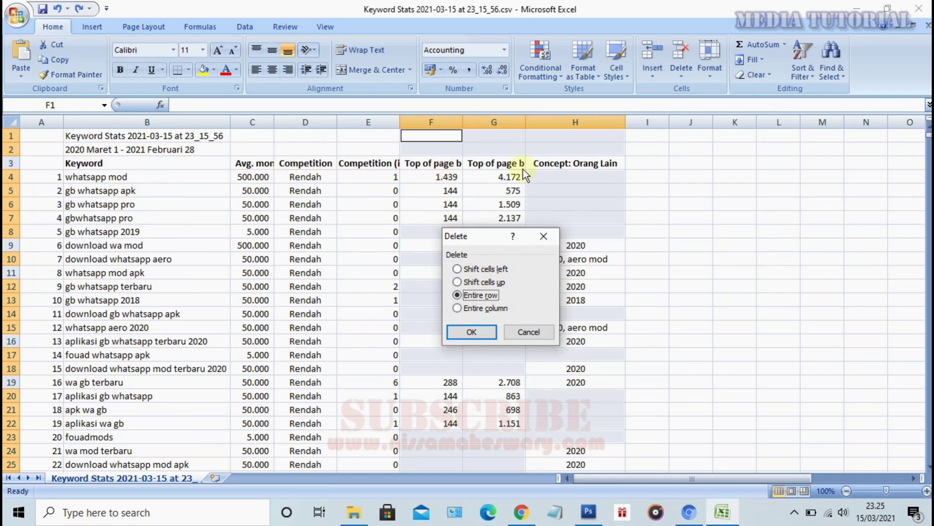
{"action": "left_click", "coordinate": [468, 332]}
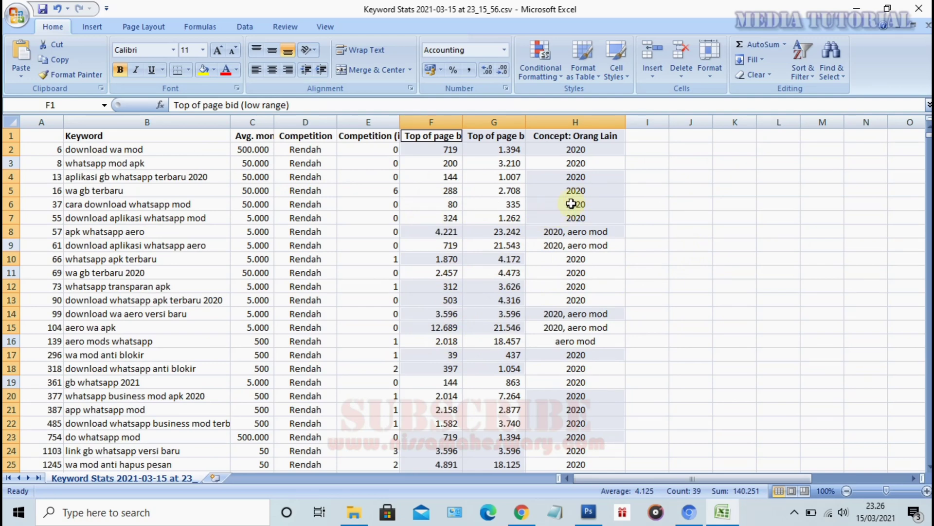
{"action": "left_click", "coordinate": [674, 245]}
Step: Reselect columns F to H and pick Blanks in Go To Special to confirm none remain in the data
{"action": "scroll", "coordinate": [444, 297], "scroll_direction": "down", "scroll_amount": 4}
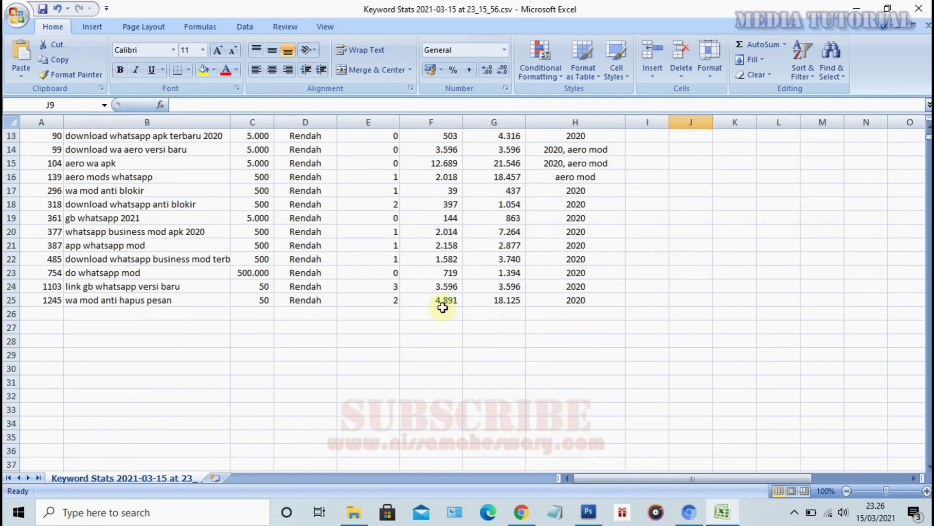
{"action": "scroll", "coordinate": [445, 307], "scroll_direction": "up", "scroll_amount": 4}
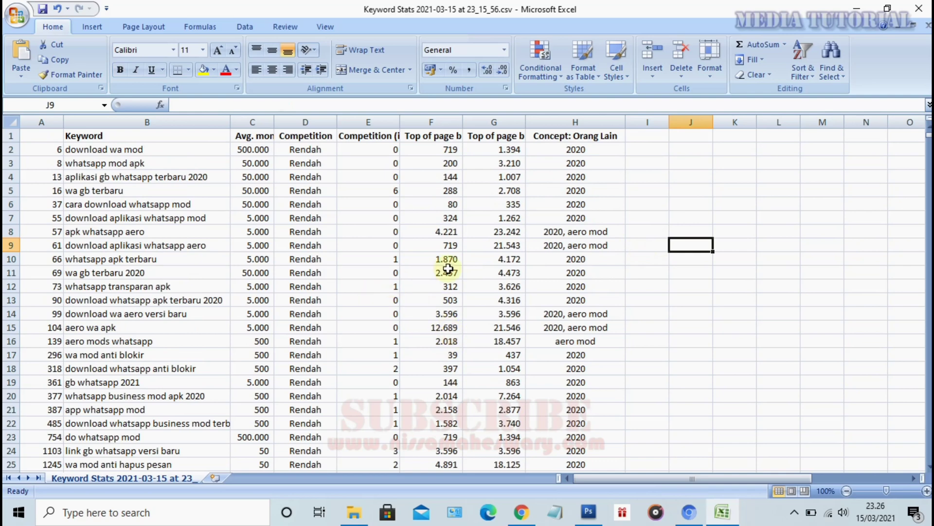
{"action": "scroll", "coordinate": [447, 265], "scroll_direction": "down", "scroll_amount": 4}
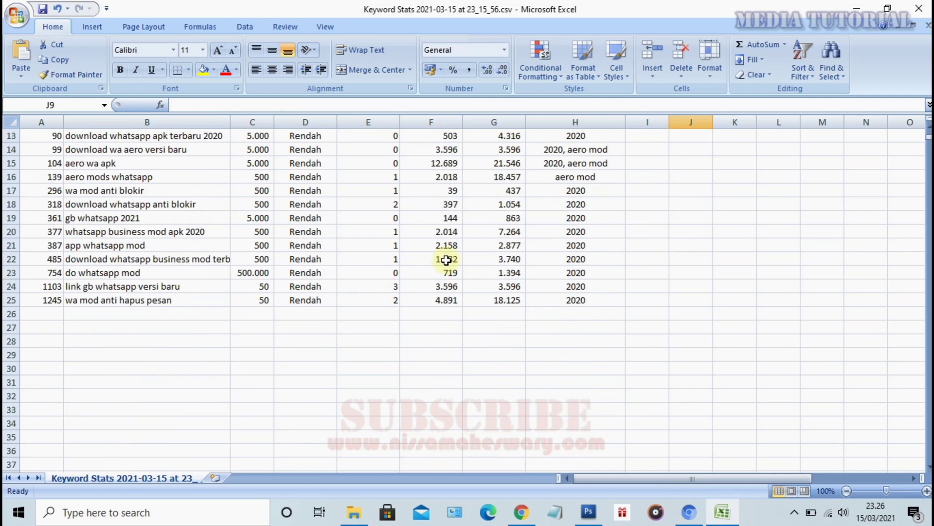
{"action": "scroll", "coordinate": [433, 219], "scroll_direction": "up", "scroll_amount": 4}
{"action": "left_click_drag", "start_coordinate": [448, 122], "coordinate": [561, 122]}
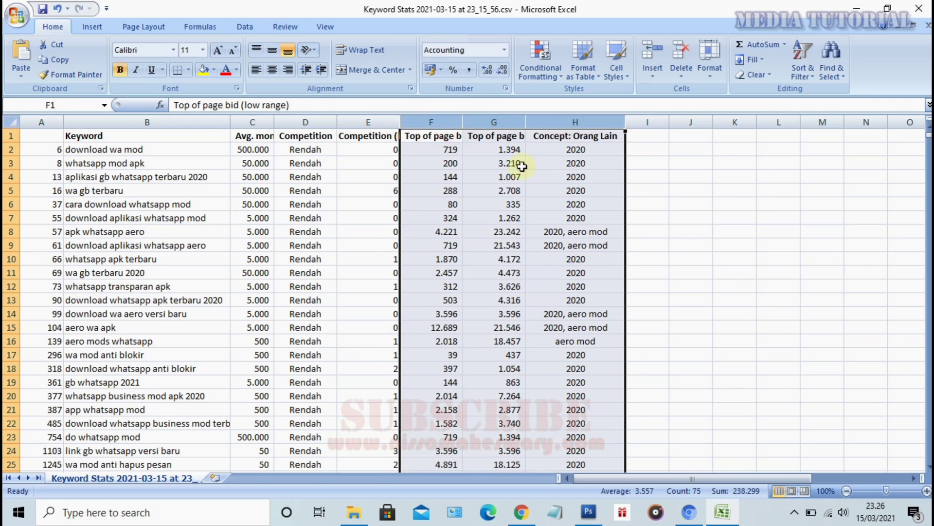
{"action": "left_click", "coordinate": [832, 61]}
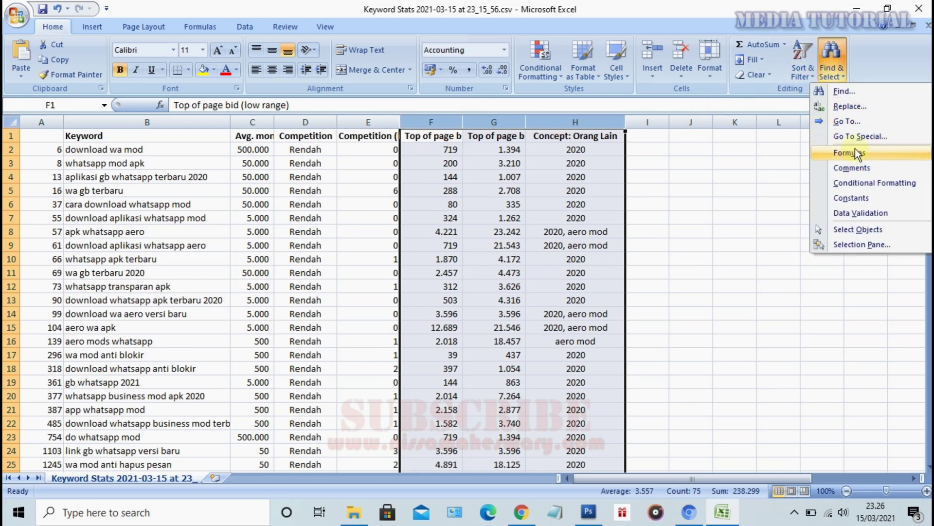
{"action": "left_click", "coordinate": [855, 132]}
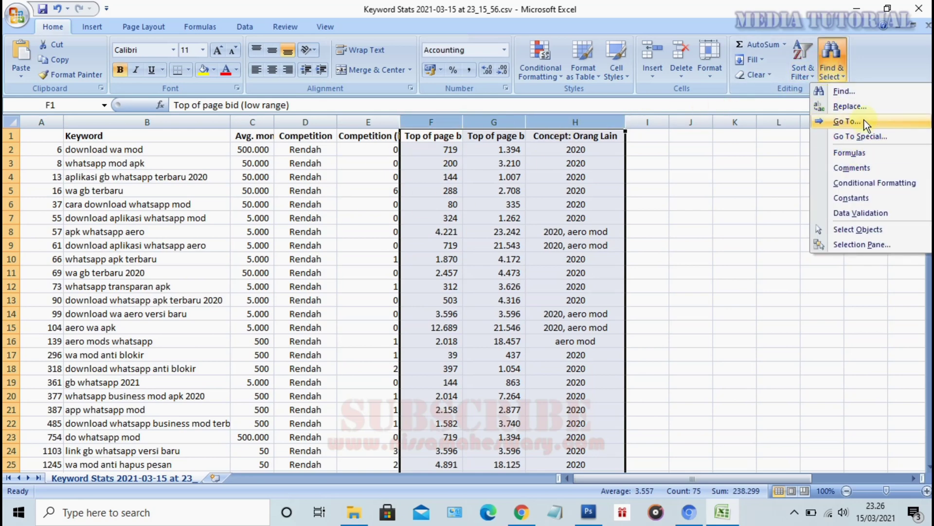
{"action": "left_click", "coordinate": [864, 120]}
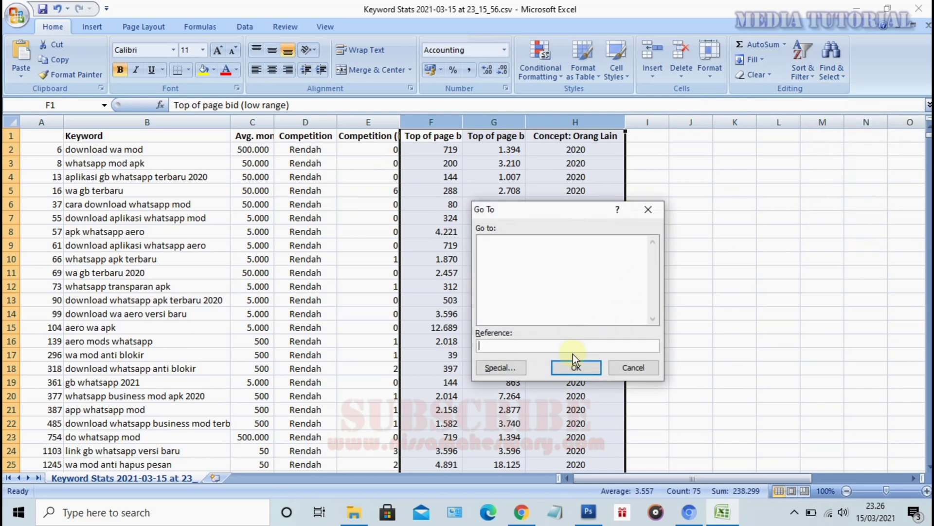
{"action": "left_click", "coordinate": [500, 368]}
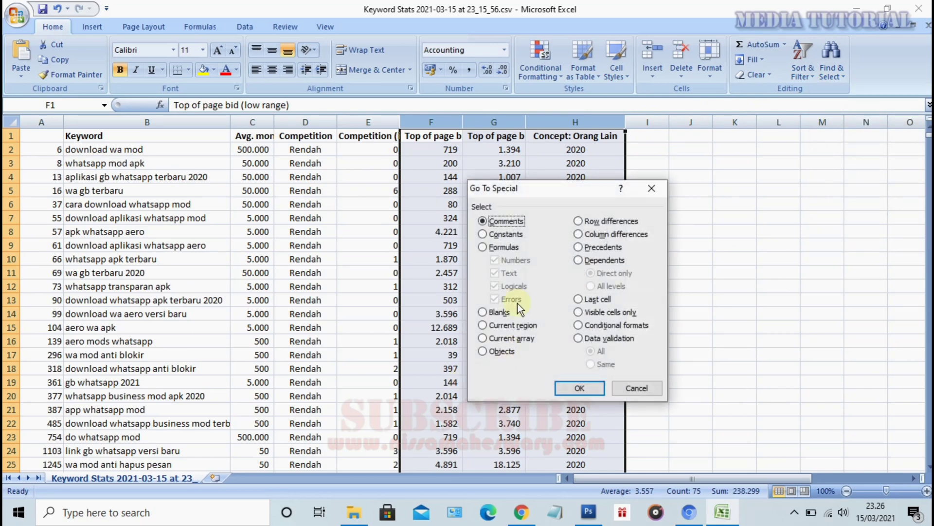
{"action": "left_click", "coordinate": [496, 314]}
{"action": "left_click", "coordinate": [577, 387]}
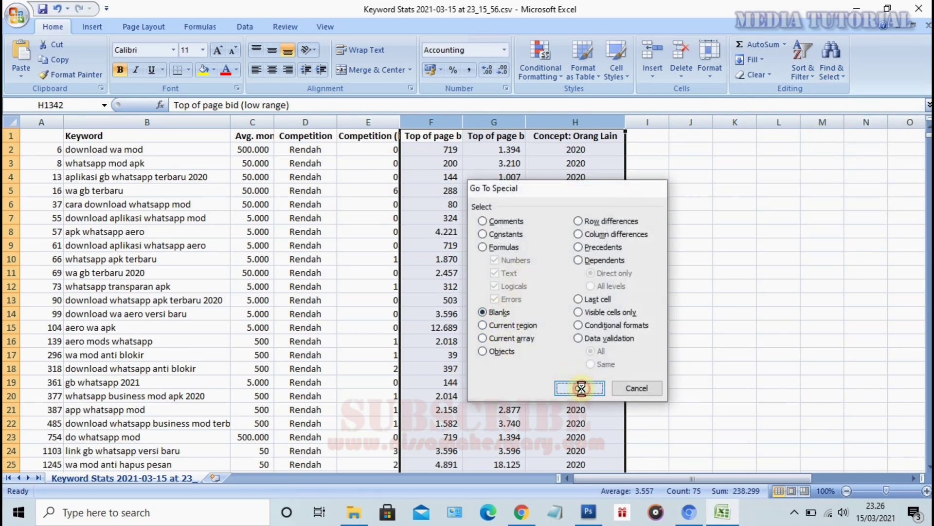
{"action": "scroll", "coordinate": [555, 370], "scroll_direction": "down", "scroll_amount": 4}
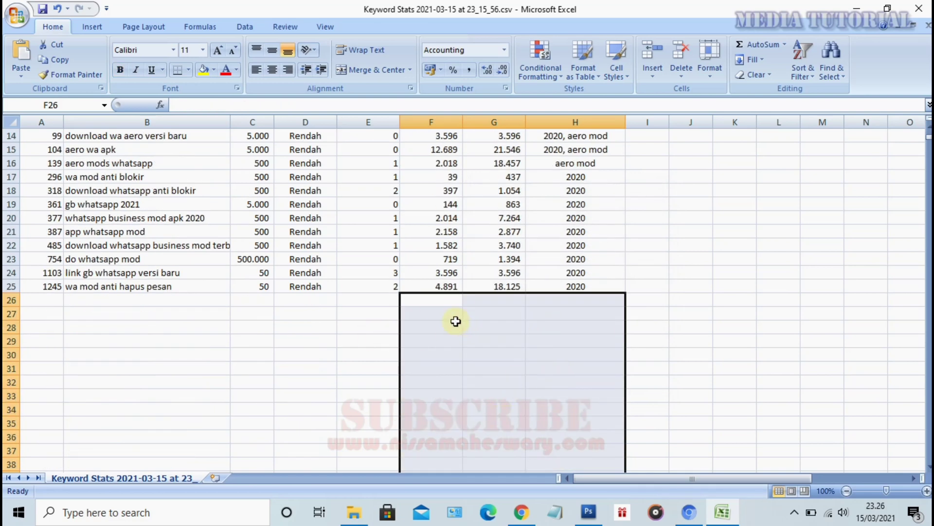
{"action": "scroll", "coordinate": [448, 271], "scroll_direction": "up", "scroll_amount": 1}
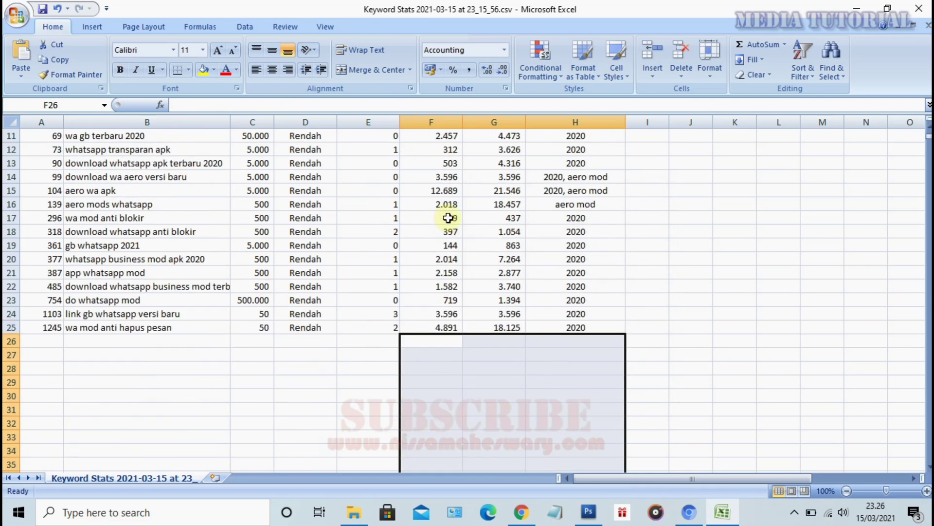
{"action": "scroll", "coordinate": [469, 278], "scroll_direction": "down", "scroll_amount": 3}
{"action": "scroll", "coordinate": [468, 278], "scroll_direction": "down", "scroll_amount": 1}
{"action": "scroll", "coordinate": [453, 278], "scroll_direction": "down", "scroll_amount": 9}
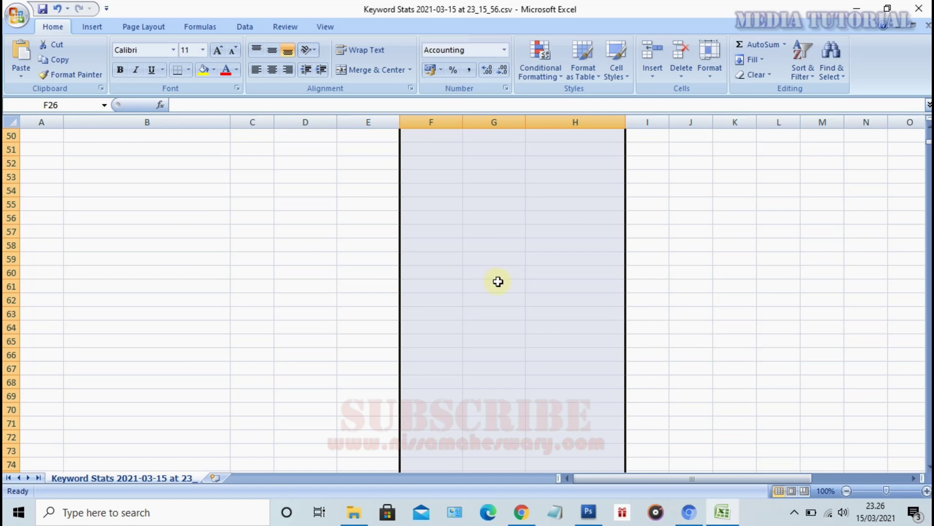
{"action": "scroll", "coordinate": [486, 263], "scroll_direction": "up", "scroll_amount": 8}
{"action": "scroll", "coordinate": [505, 255], "scroll_direction": "up", "scroll_amount": 4}
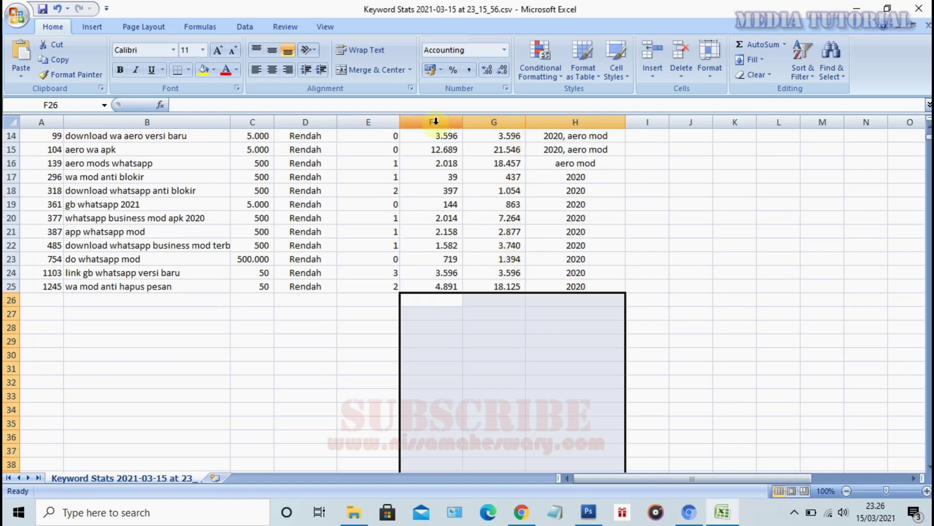
{"action": "left_click", "coordinate": [671, 205]}
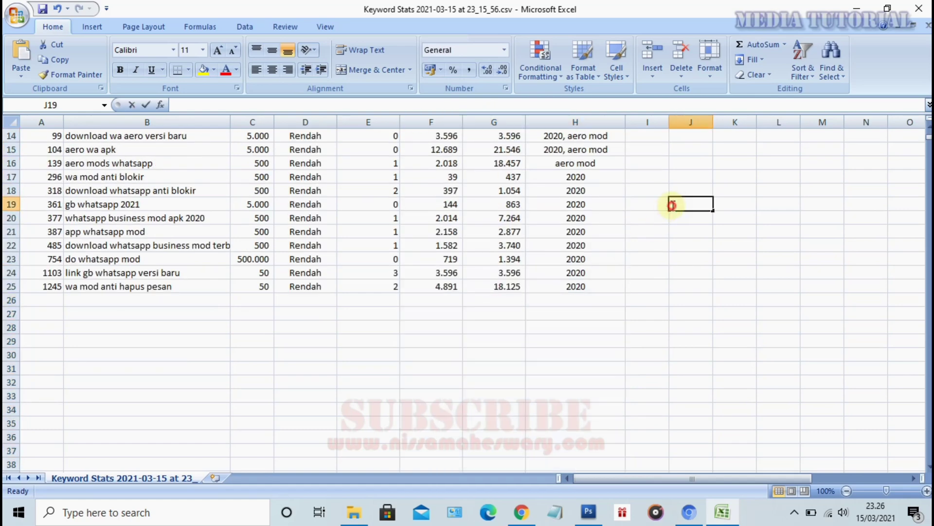
{"action": "key", "text": "ctrl+End"}
{"action": "scroll", "coordinate": [488, 369], "scroll_direction": "up", "scroll_amount": 5}
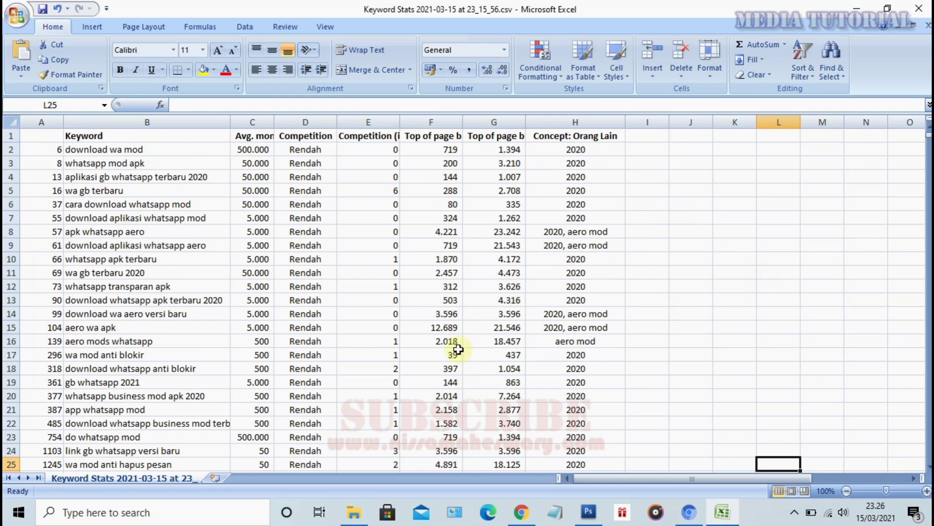
{"action": "scroll", "coordinate": [278, 318], "scroll_direction": "down", "scroll_amount": 3}
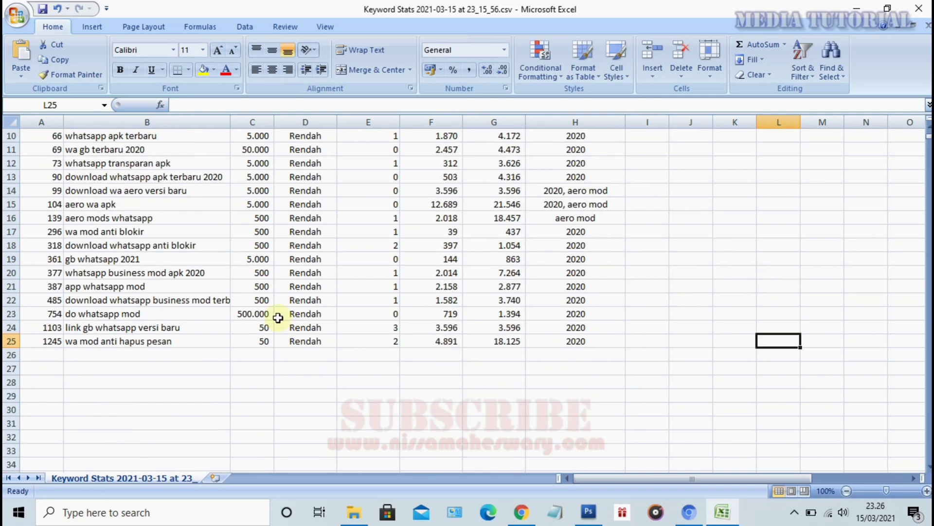
{"action": "scroll", "coordinate": [278, 318], "scroll_direction": "up", "scroll_amount": 3}
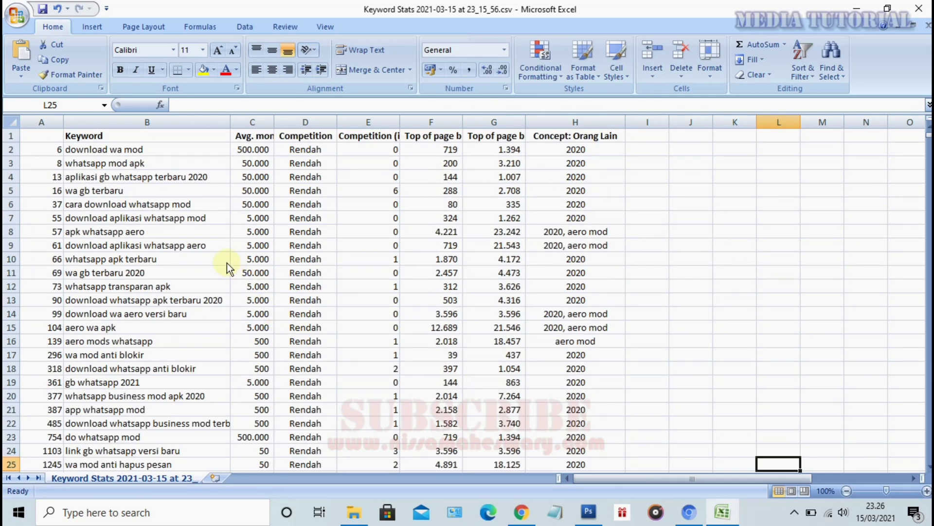
{"action": "scroll", "coordinate": [332, 294], "scroll_direction": "down", "scroll_amount": 4}
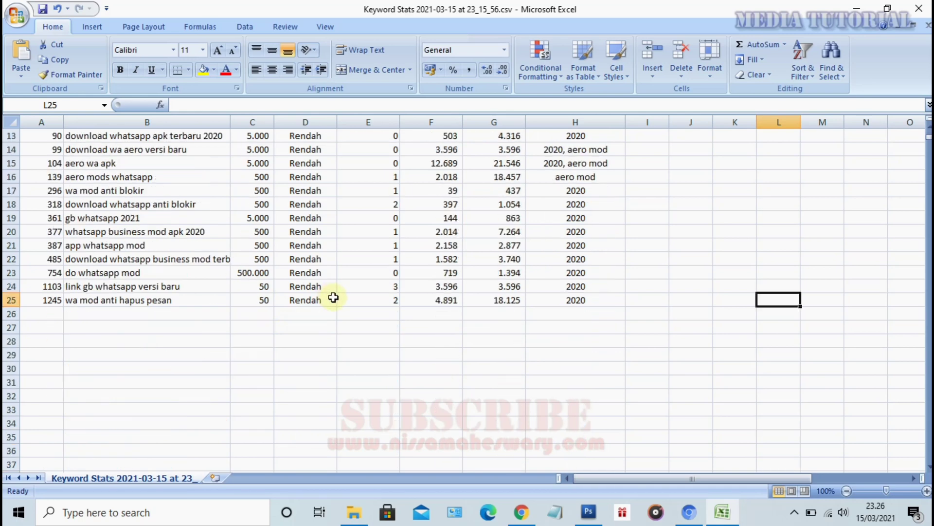
{"action": "scroll", "coordinate": [331, 292], "scroll_direction": "up", "scroll_amount": 4}
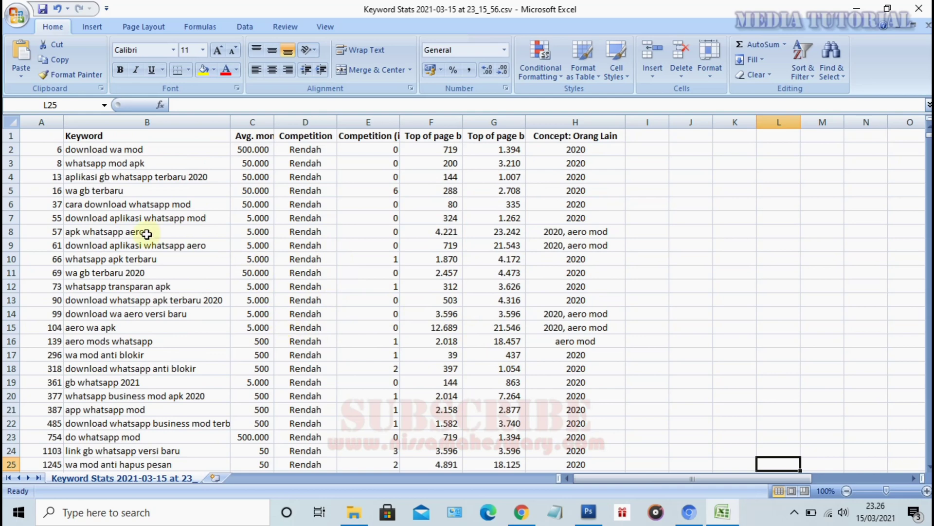
{"action": "left_click", "coordinate": [11, 217]}
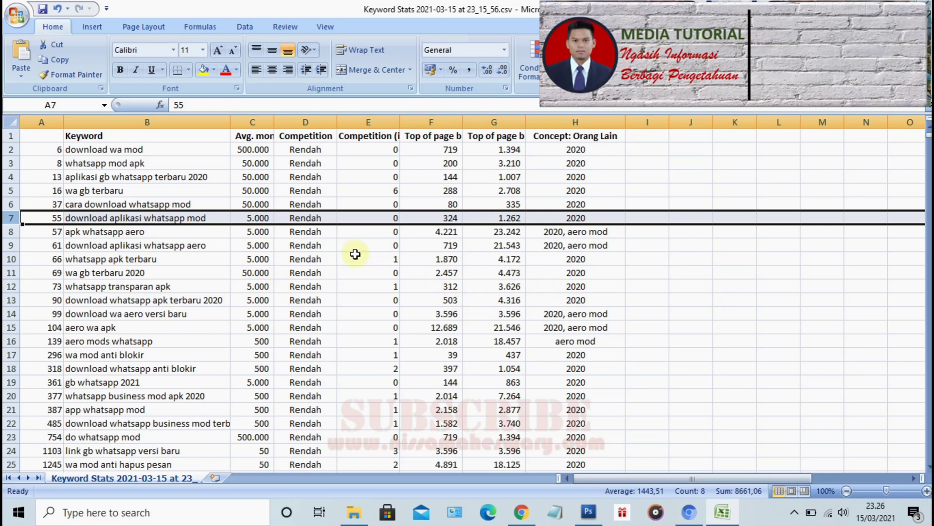
{"action": "scroll", "coordinate": [409, 341], "scroll_direction": "down", "scroll_amount": 4}
{"action": "scroll", "coordinate": [409, 355], "scroll_direction": "down", "scroll_amount": 1}
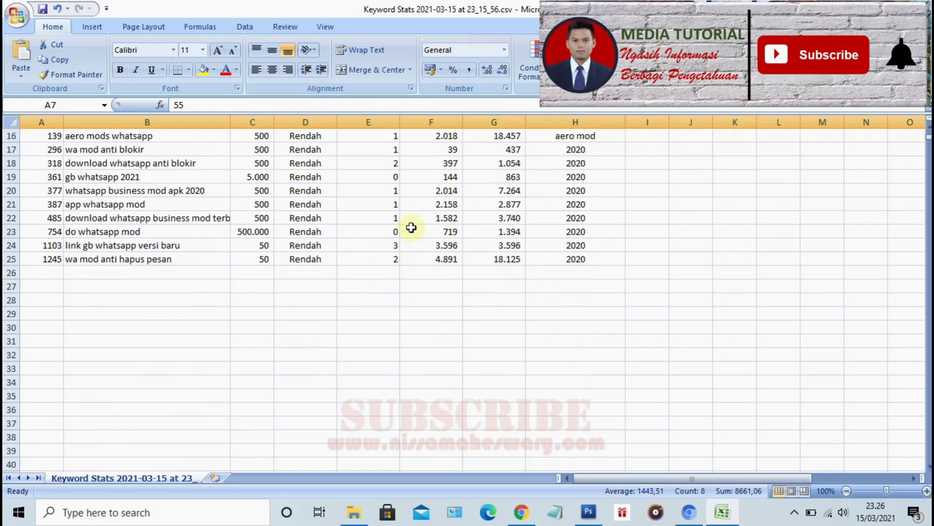
{"action": "scroll", "coordinate": [409, 229], "scroll_direction": "up", "scroll_amount": 3}
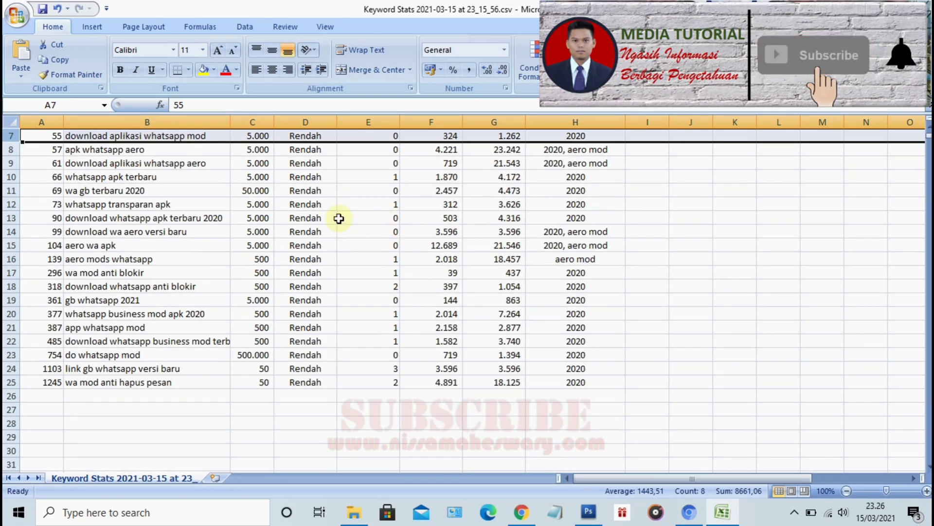
{"action": "scroll", "coordinate": [404, 258], "scroll_direction": "up", "scroll_amount": 1}
{"action": "scroll", "coordinate": [472, 282], "scroll_direction": "up", "scroll_amount": 1}
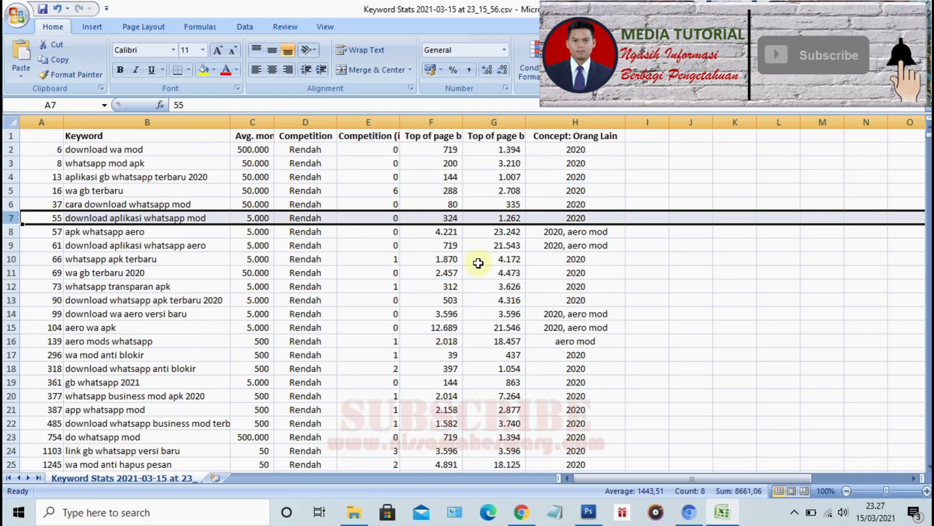